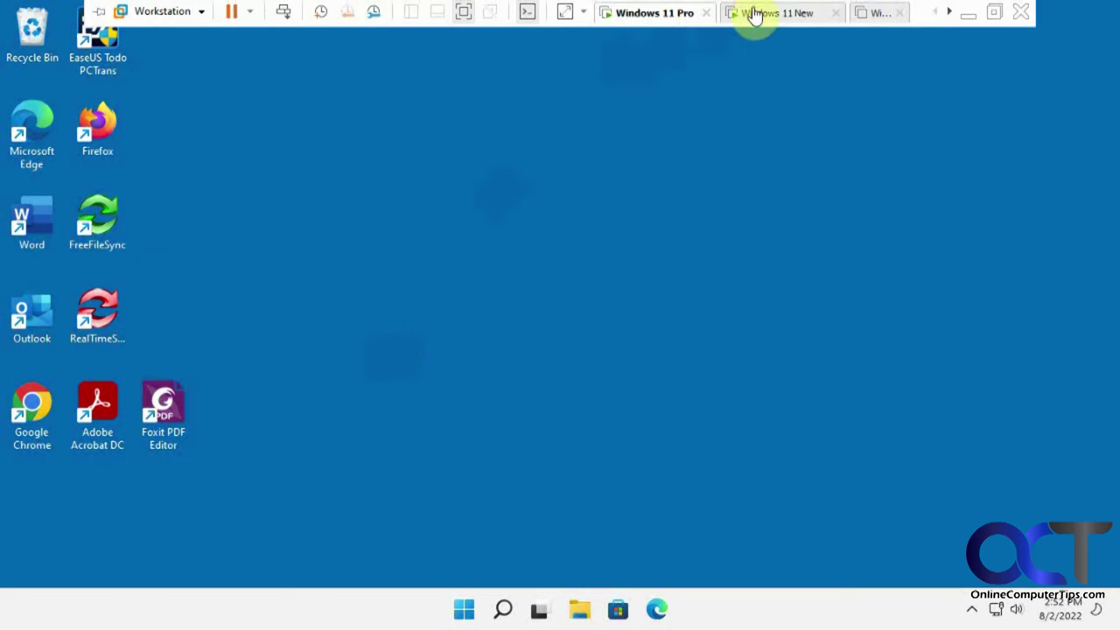
Glance at the Windows 11 New VM, return to Windows 11 Pro, and launch EaseUS Todo PCTrans
{"action": "left_click", "coordinate": [768, 14]}
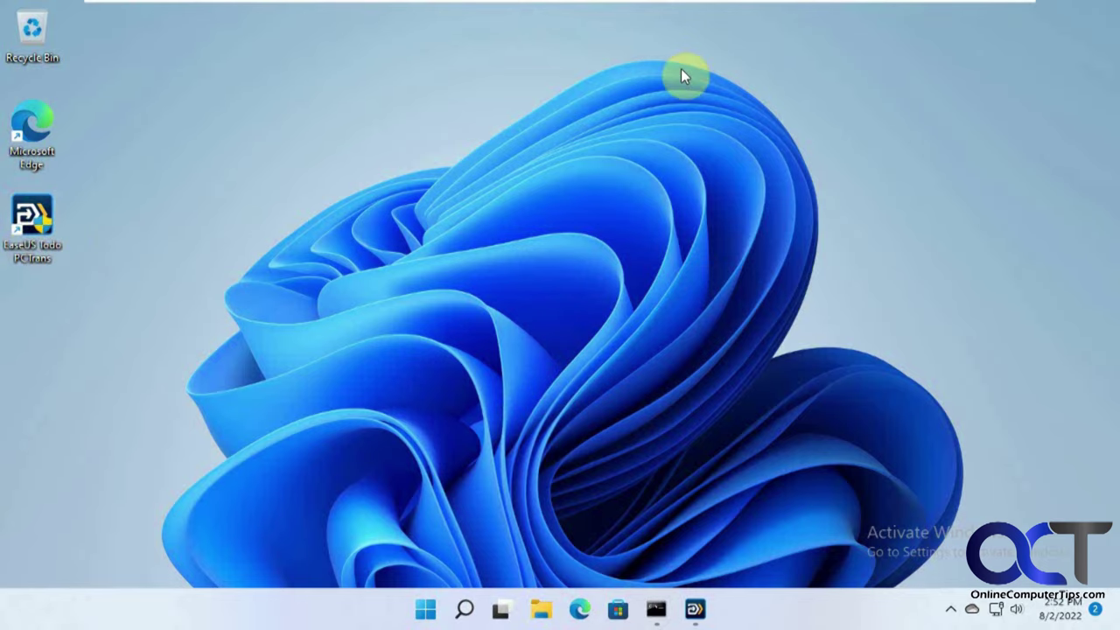
{"action": "mouse_move", "coordinate": [726, 17]}
{"action": "left_click", "coordinate": [655, 13]}
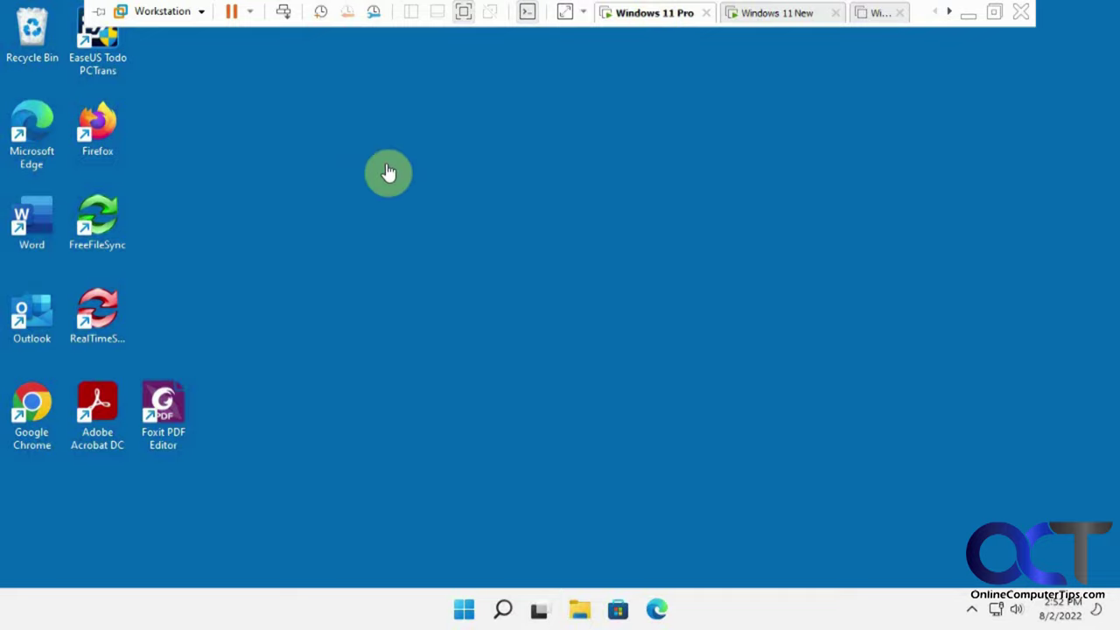
{"action": "double_click", "coordinate": [114, 49]}
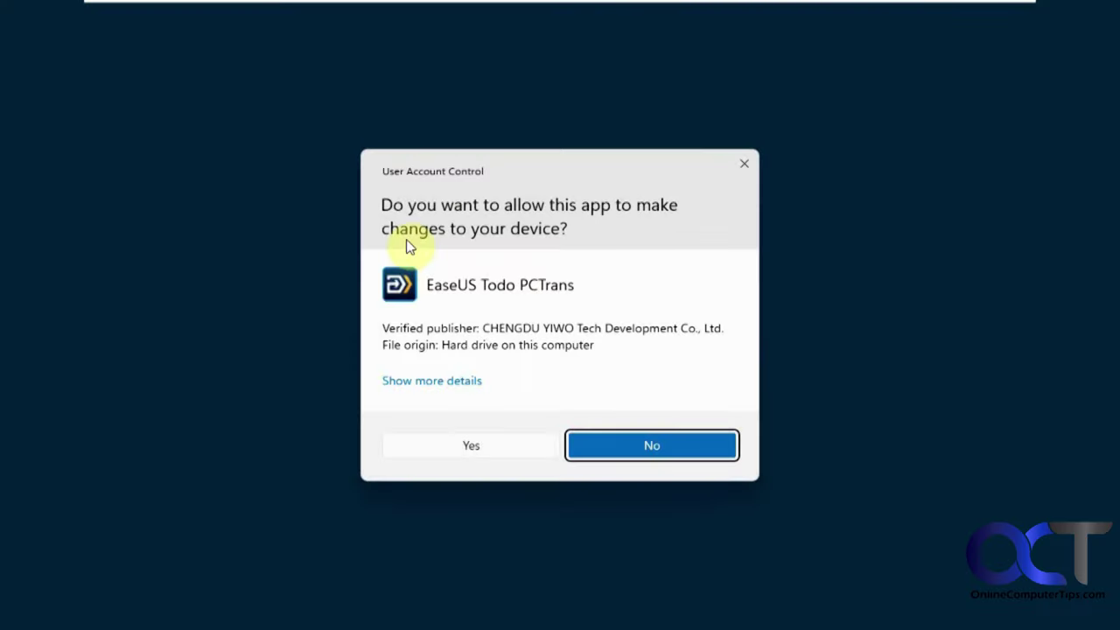
Approve the UAC prompt, review the Activate PCTrans price table, and keep using the free version
{"action": "left_click", "coordinate": [485, 444]}
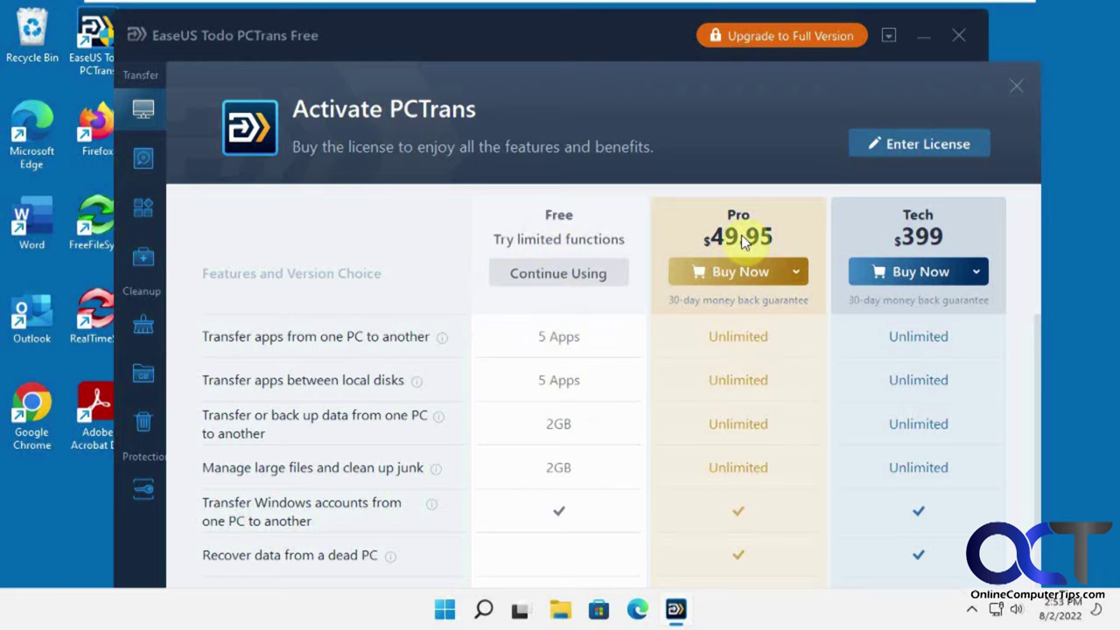
{"action": "mouse_move", "coordinate": [741, 271]}
{"action": "scroll", "coordinate": [762, 432], "scroll_direction": "down", "scroll_amount": 2}
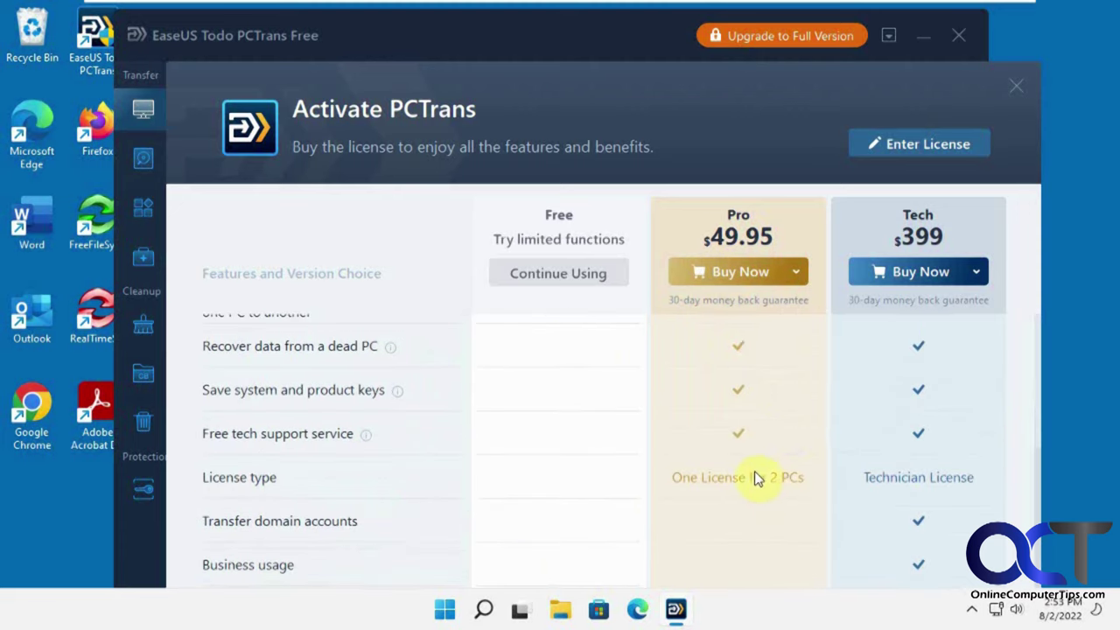
{"action": "scroll", "coordinate": [961, 462], "scroll_direction": "up", "scroll_amount": 1}
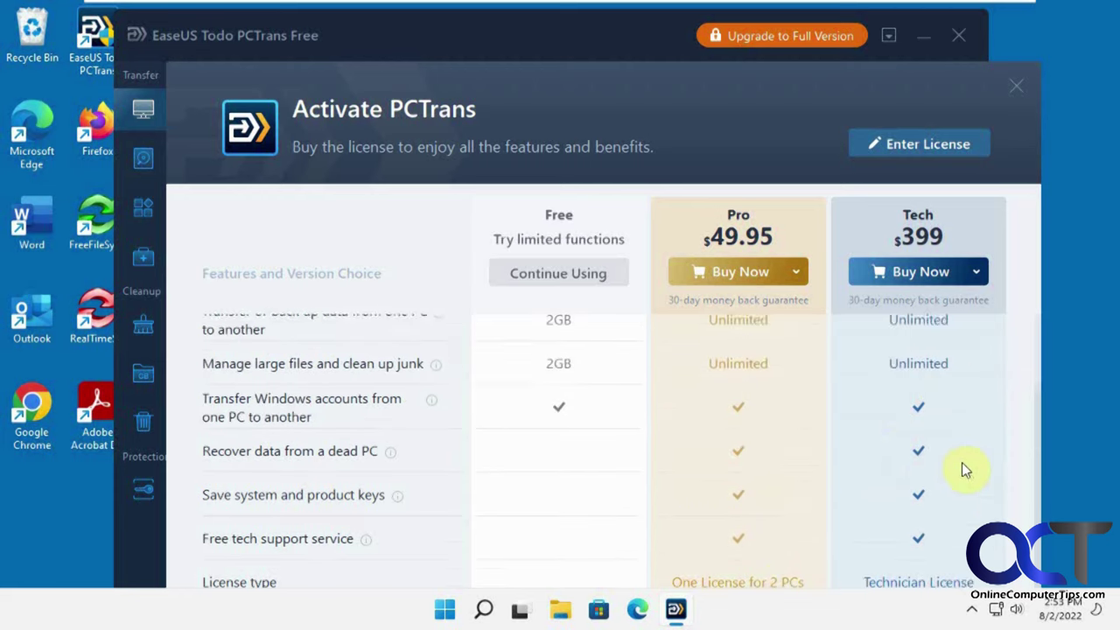
{"action": "scroll", "coordinate": [962, 467], "scroll_direction": "down", "scroll_amount": 1}
{"action": "scroll", "coordinate": [959, 472], "scroll_direction": "up", "scroll_amount": 3}
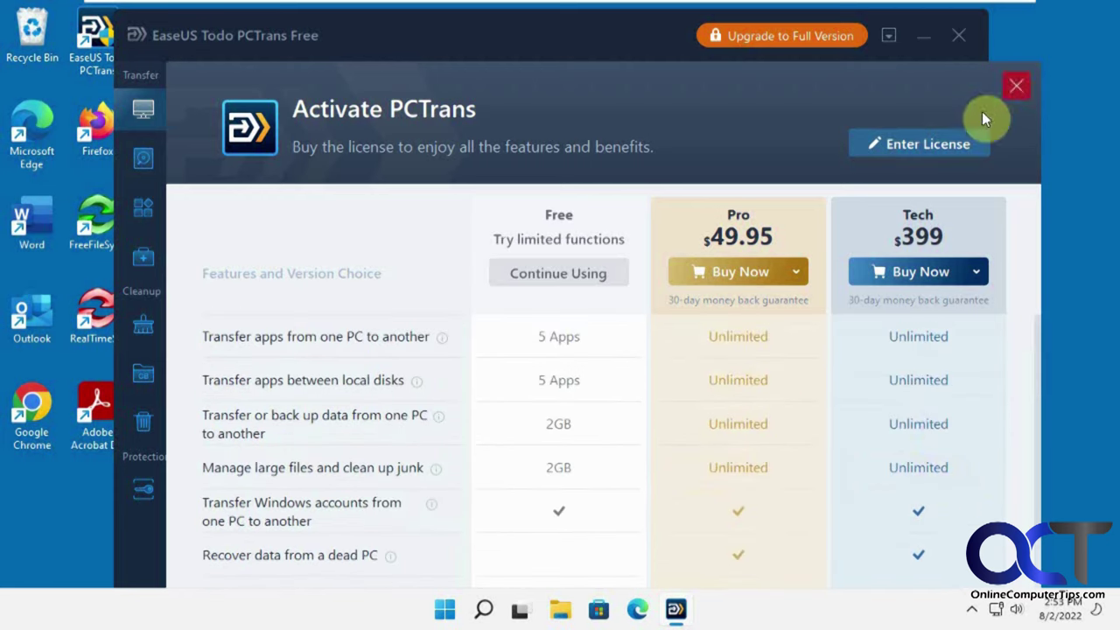
{"action": "left_click", "coordinate": [553, 268]}
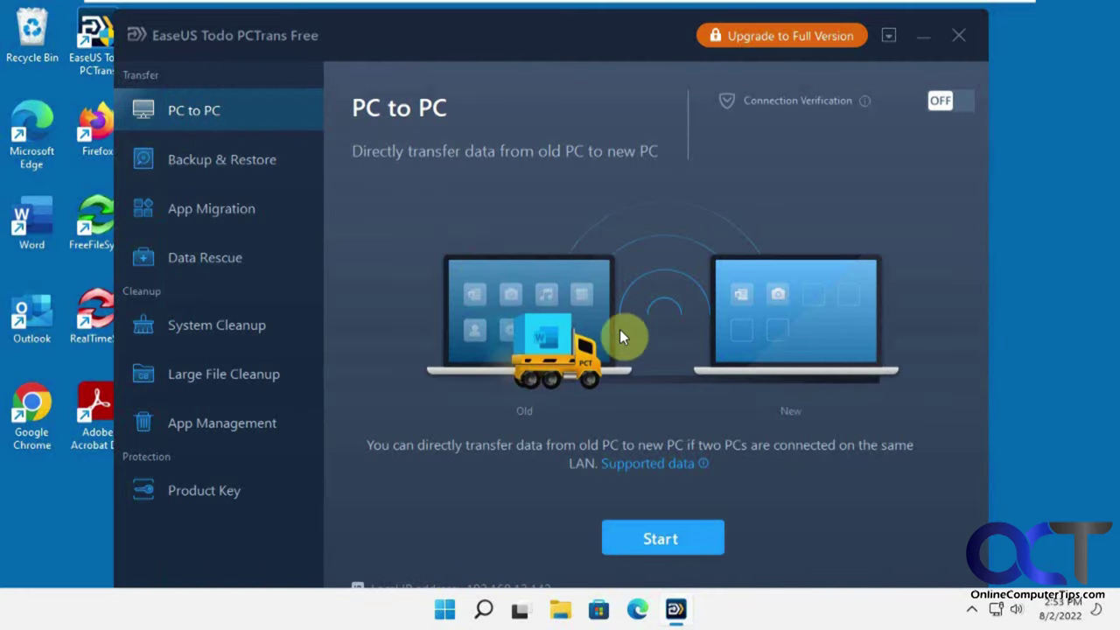
Tour the sidebar features from Backup & Restore to App Management, then start a PC to PC transfer
{"action": "left_click", "coordinate": [272, 166]}
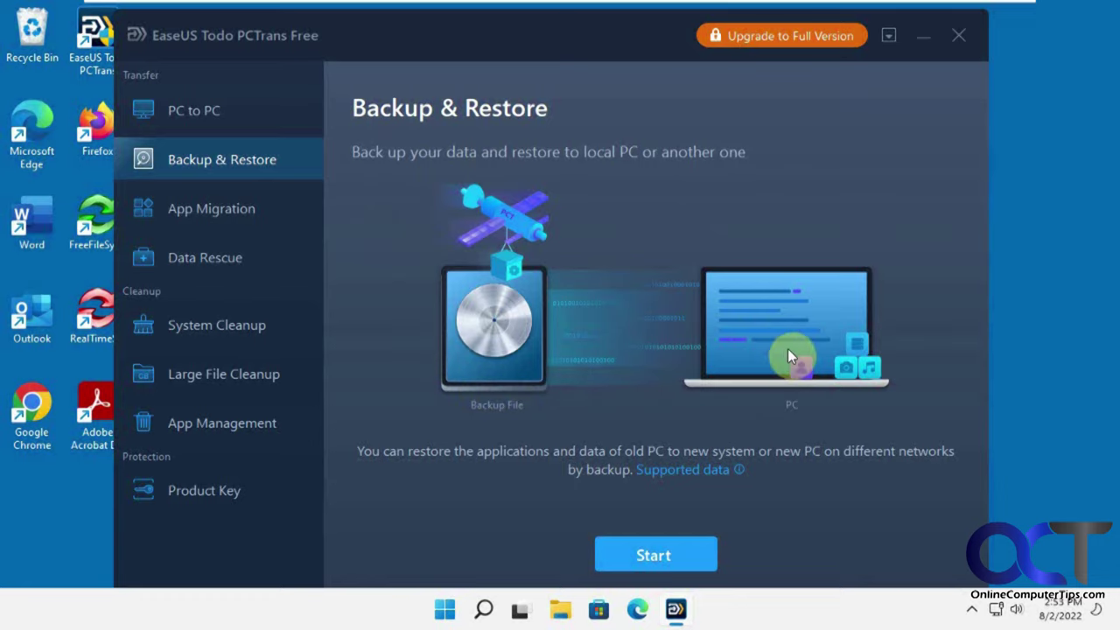
{"action": "left_click", "coordinate": [253, 210]}
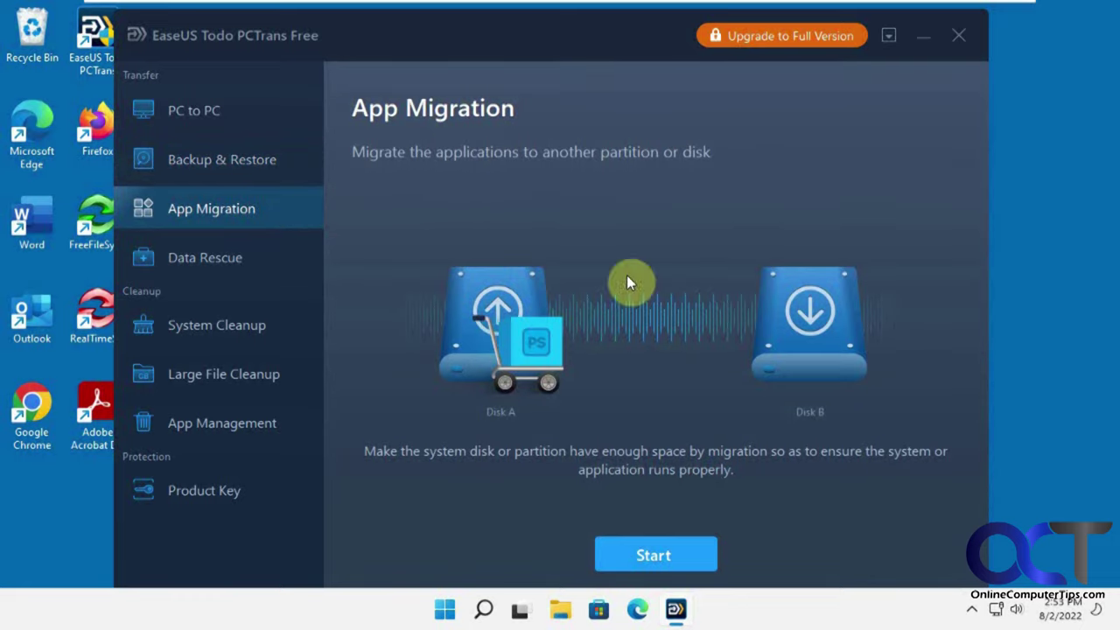
{"action": "left_click", "coordinate": [235, 260]}
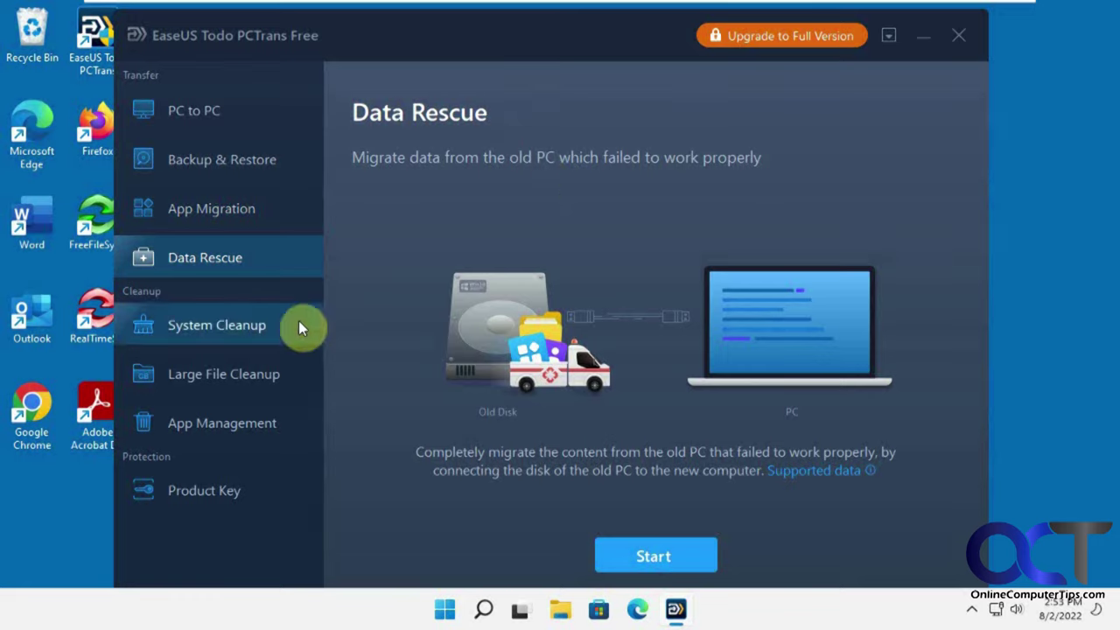
{"action": "left_click", "coordinate": [245, 326]}
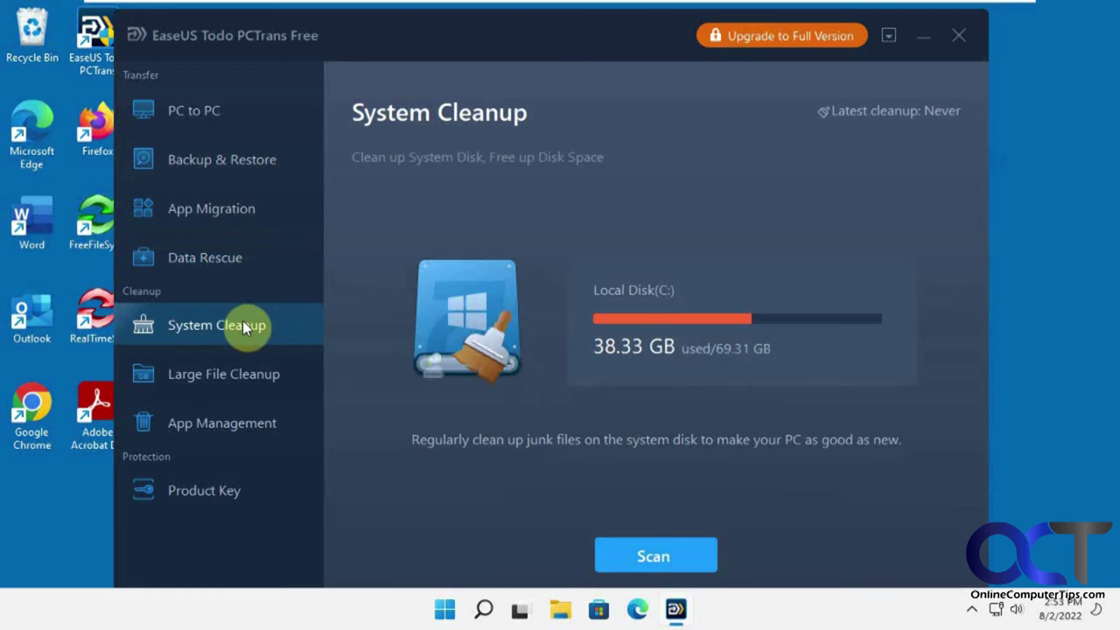
{"action": "left_click", "coordinate": [248, 368]}
{"action": "left_click", "coordinate": [259, 412]}
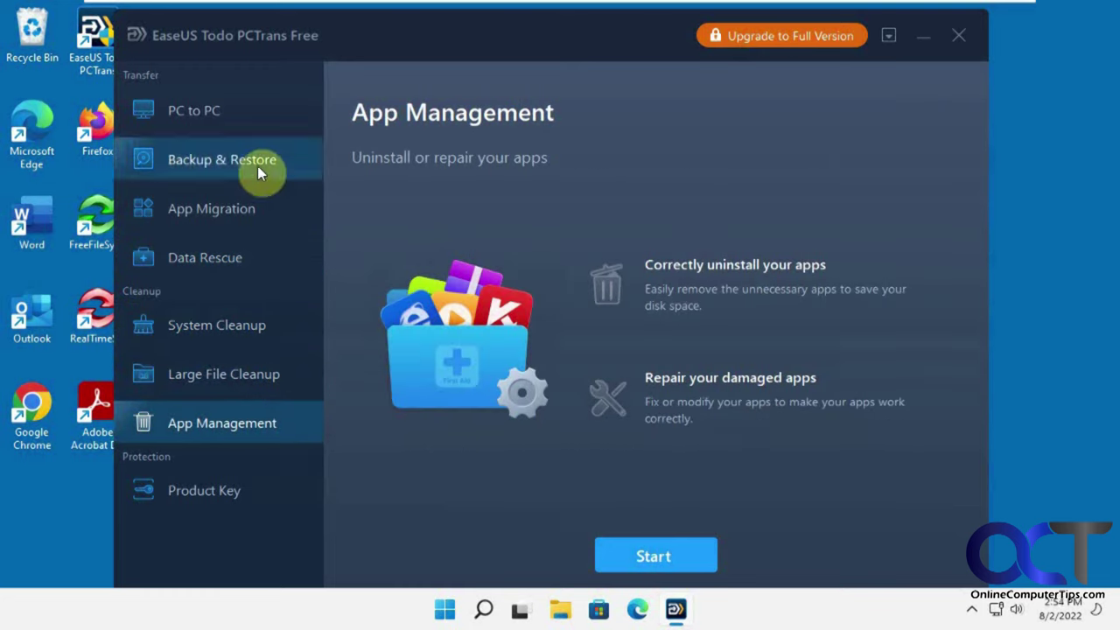
{"action": "left_click", "coordinate": [221, 127]}
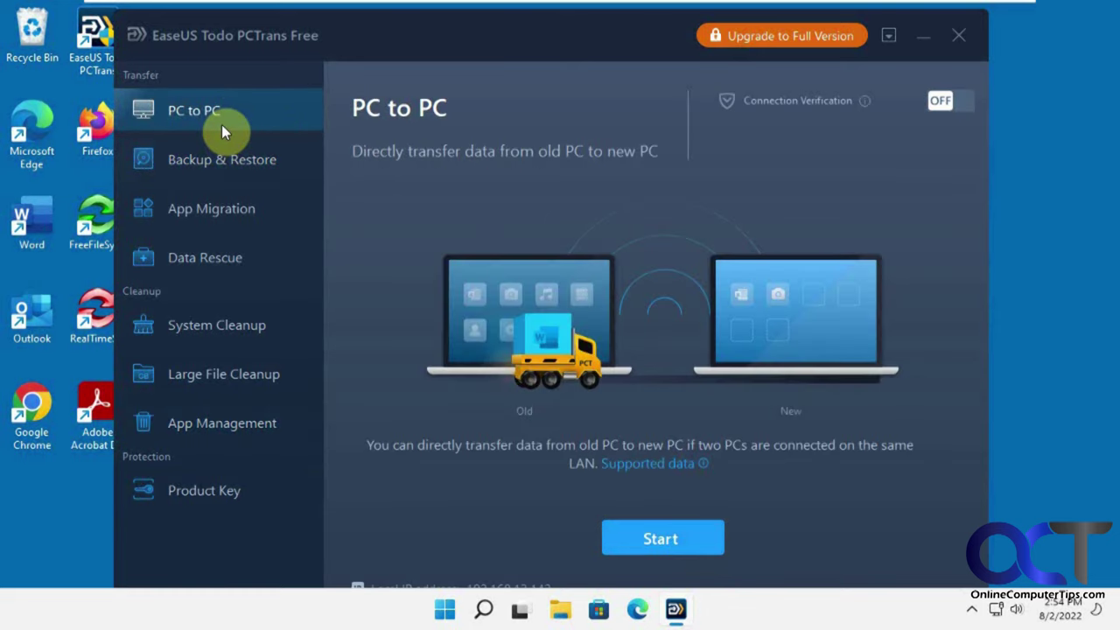
{"action": "left_click", "coordinate": [661, 531]}
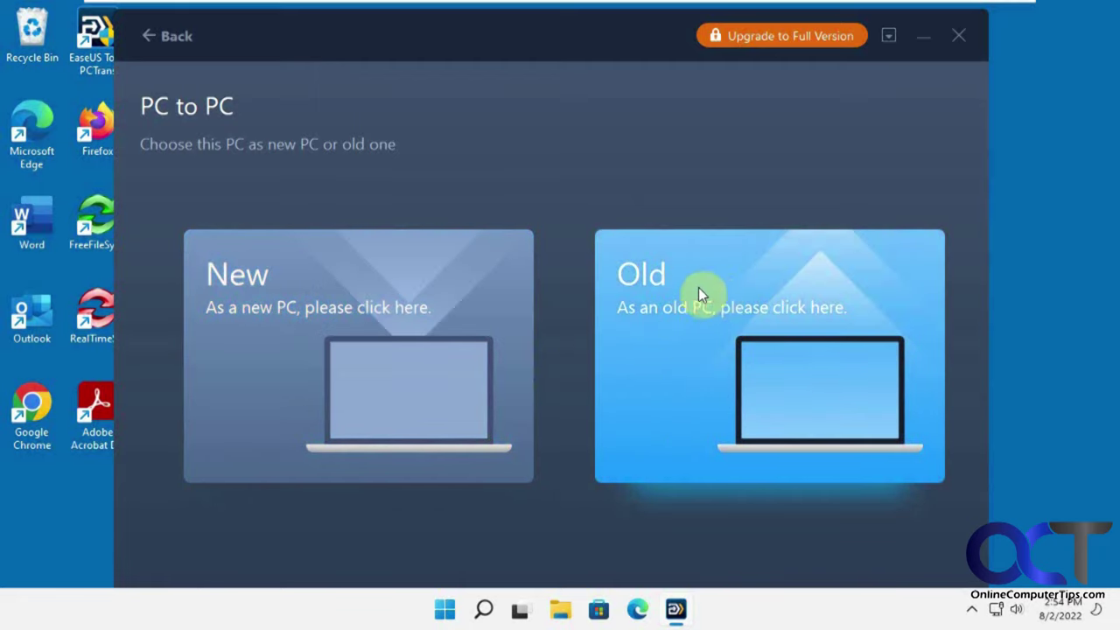
Set this computer as the old PC and connect to the other PC found on the network
{"action": "left_click", "coordinate": [733, 342]}
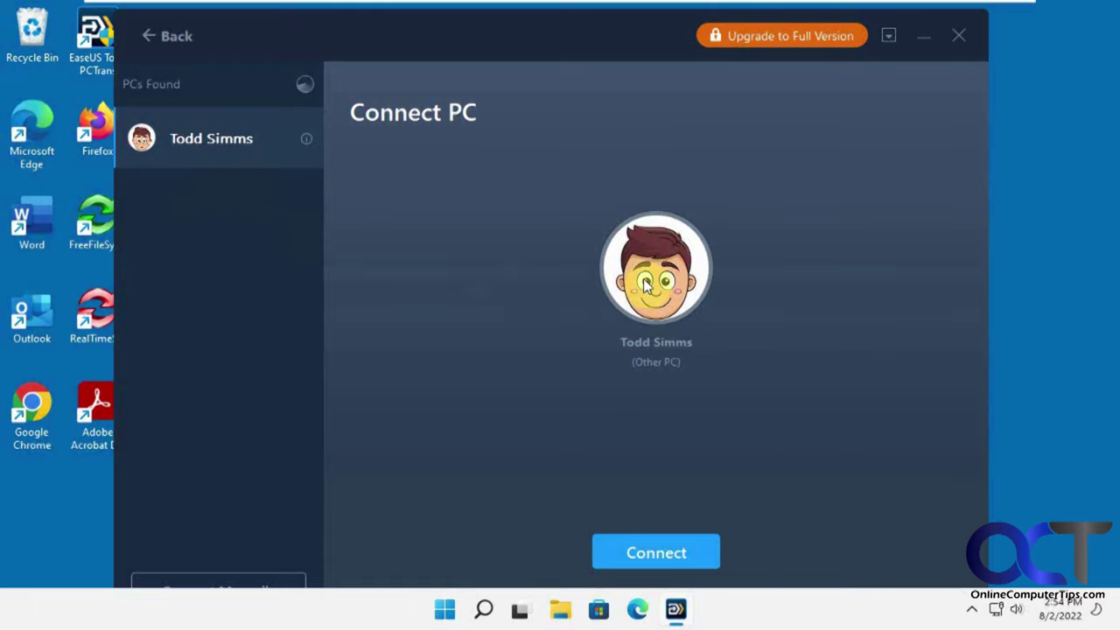
{"action": "left_click", "coordinate": [649, 543]}
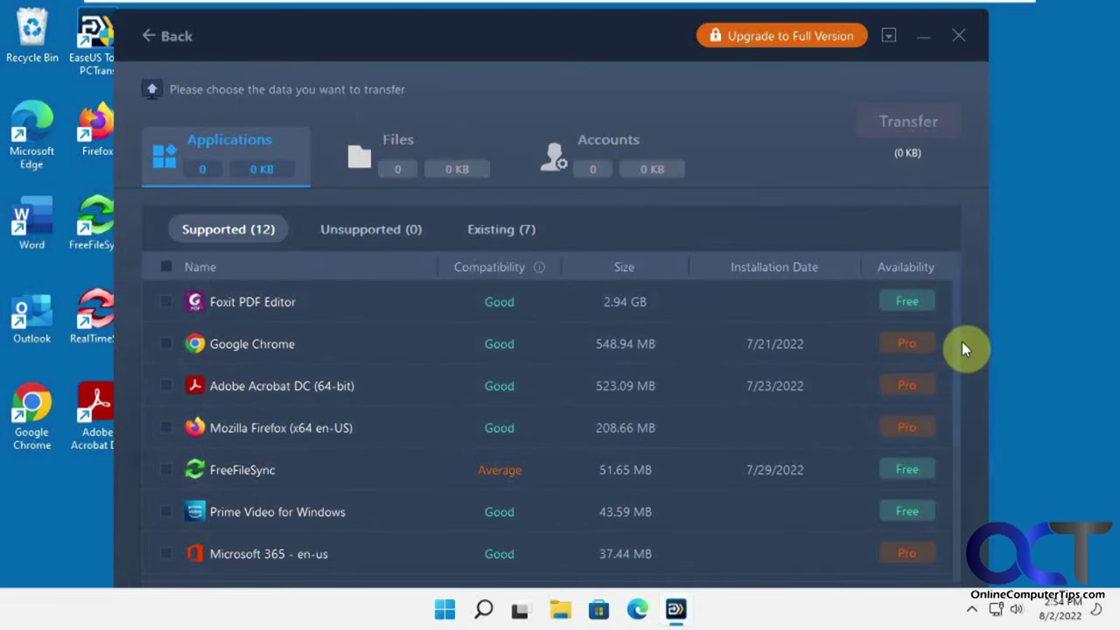
Select FreeFileSync, Prime Video for Windows, WinISO, PowerISO and 7-Zip 22.01 (x64), then check the Unsupported and Existing lists
{"action": "left_click_drag", "start_coordinate": [954, 318], "coordinate": [960, 372]}
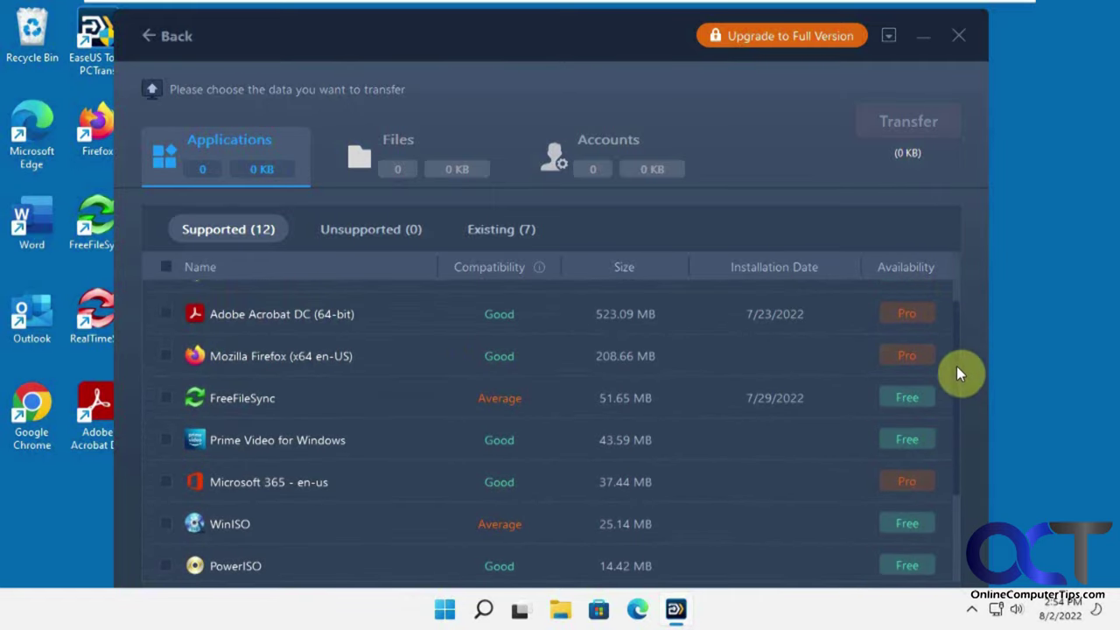
{"action": "left_click", "coordinate": [167, 398]}
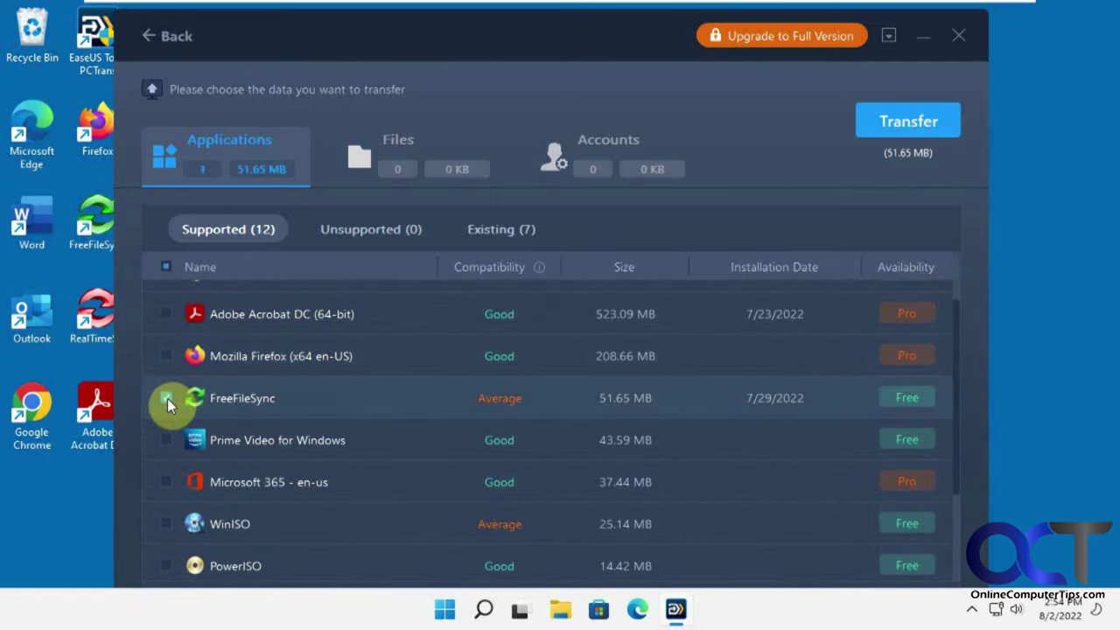
{"action": "left_click", "coordinate": [165, 439]}
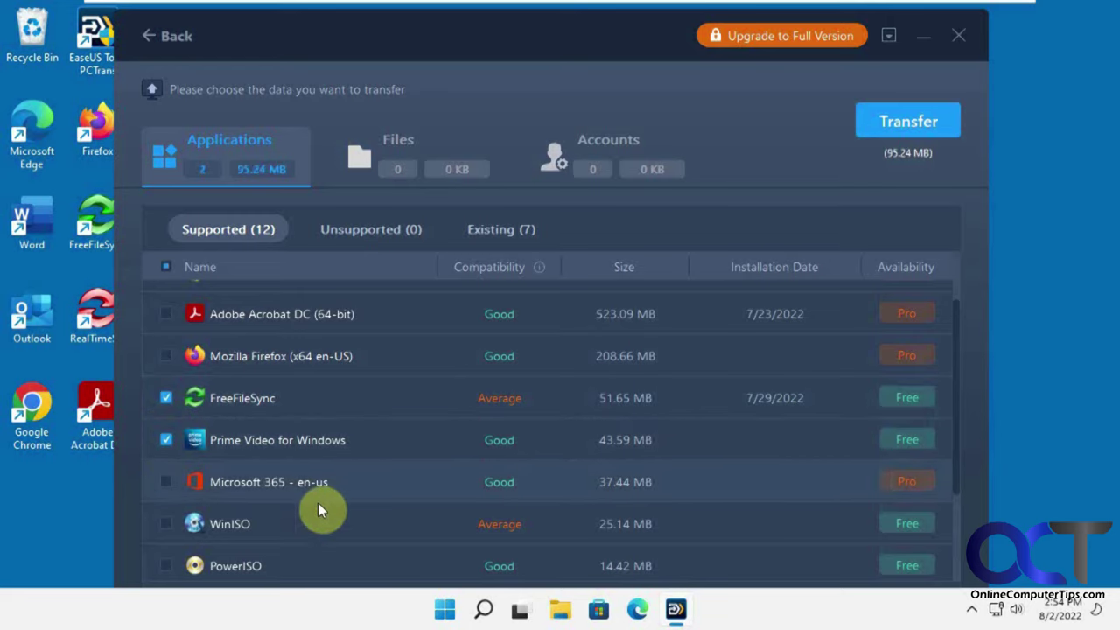
{"action": "left_click", "coordinate": [167, 524]}
{"action": "left_click", "coordinate": [165, 564]}
{"action": "scroll", "coordinate": [220, 557], "scroll_direction": "down", "scroll_amount": 2}
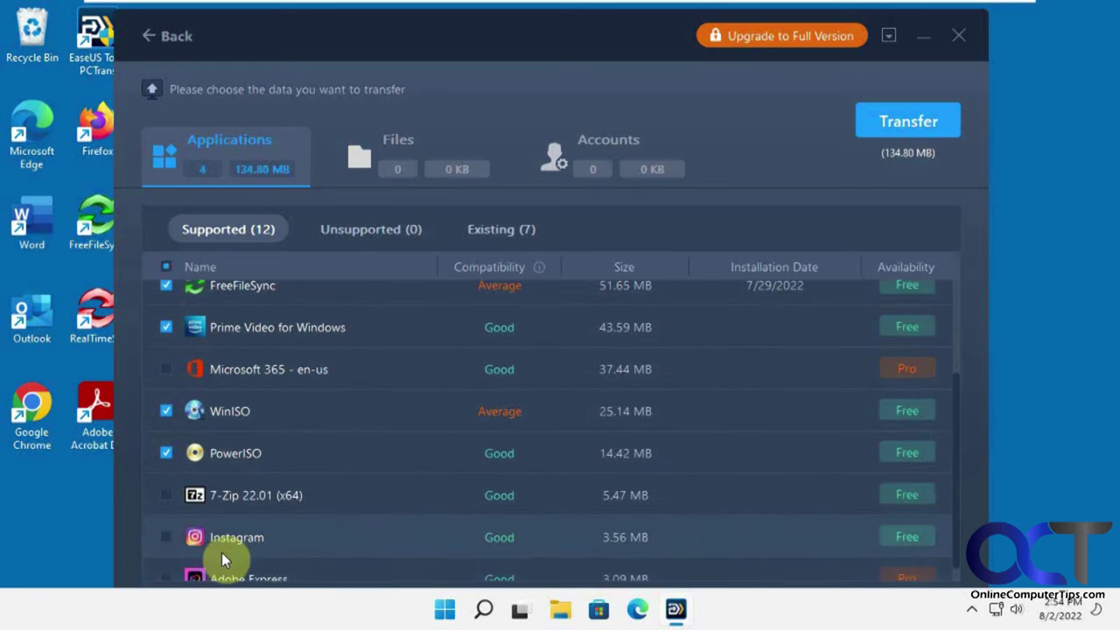
{"action": "left_click", "coordinate": [166, 494]}
{"action": "left_click_drag", "start_coordinate": [958, 470], "coordinate": [964, 357]}
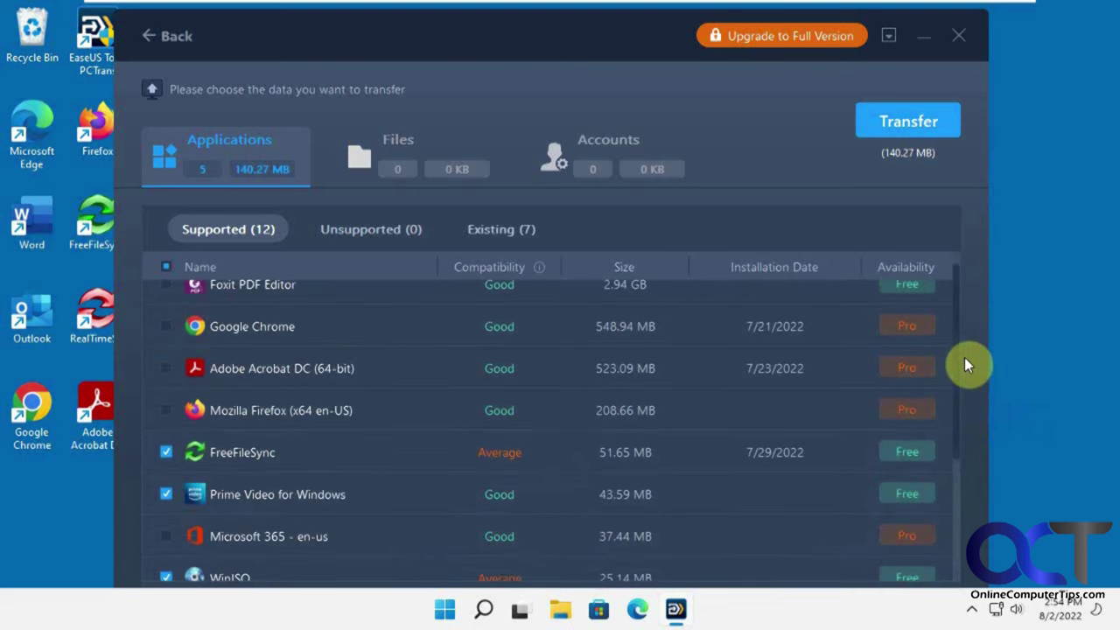
{"action": "left_click", "coordinate": [381, 231]}
{"action": "left_click", "coordinate": [494, 231]}
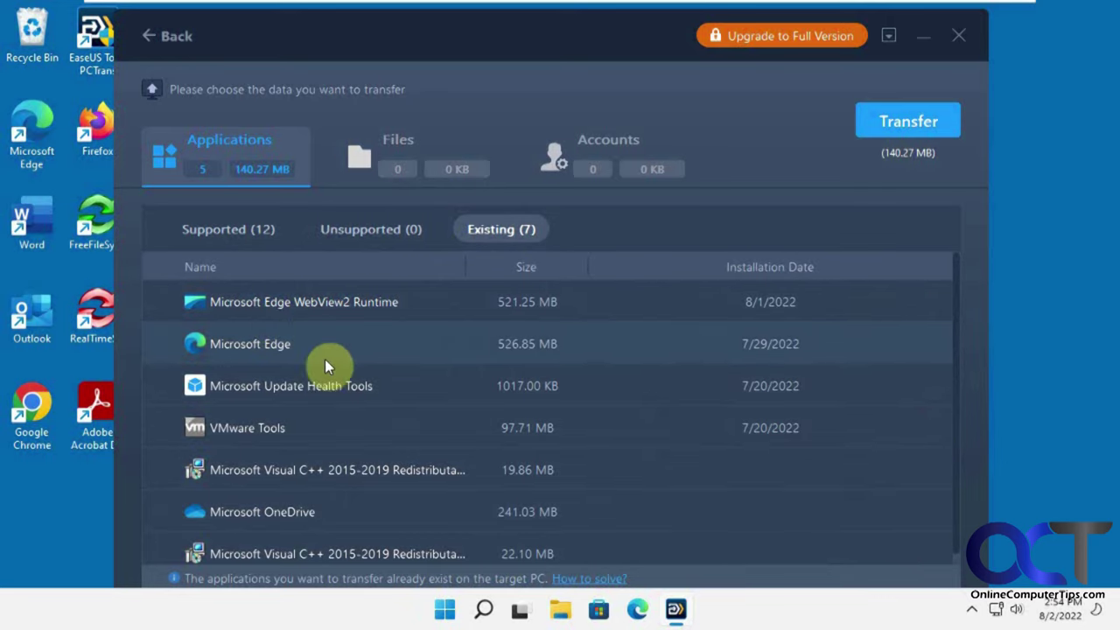
Include the Desktop, My Documents, Pictures and Downloads folders (88 files, 1.19 GB), then view the accounts list
{"action": "left_click", "coordinate": [414, 163]}
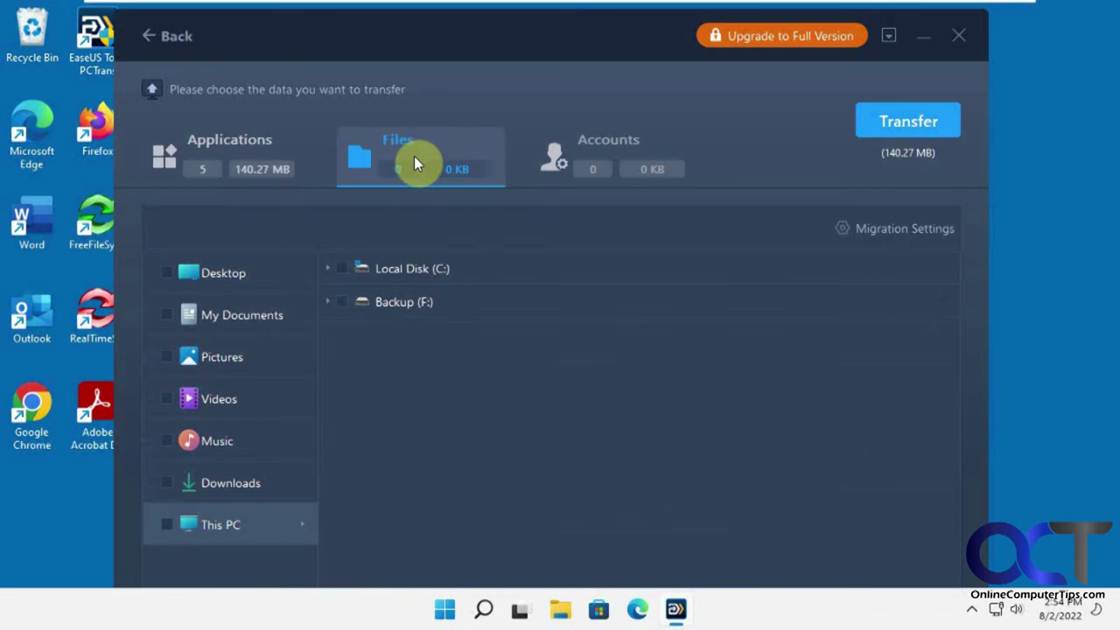
{"action": "left_click", "coordinate": [165, 314]}
{"action": "left_click", "coordinate": [167, 357]}
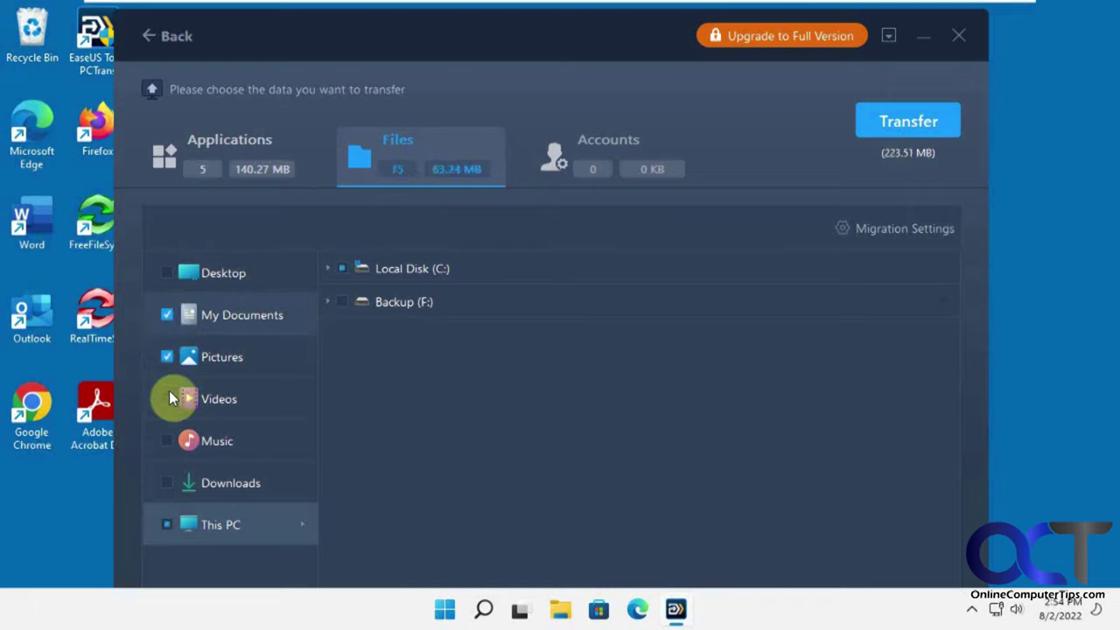
{"action": "left_click", "coordinate": [166, 272]}
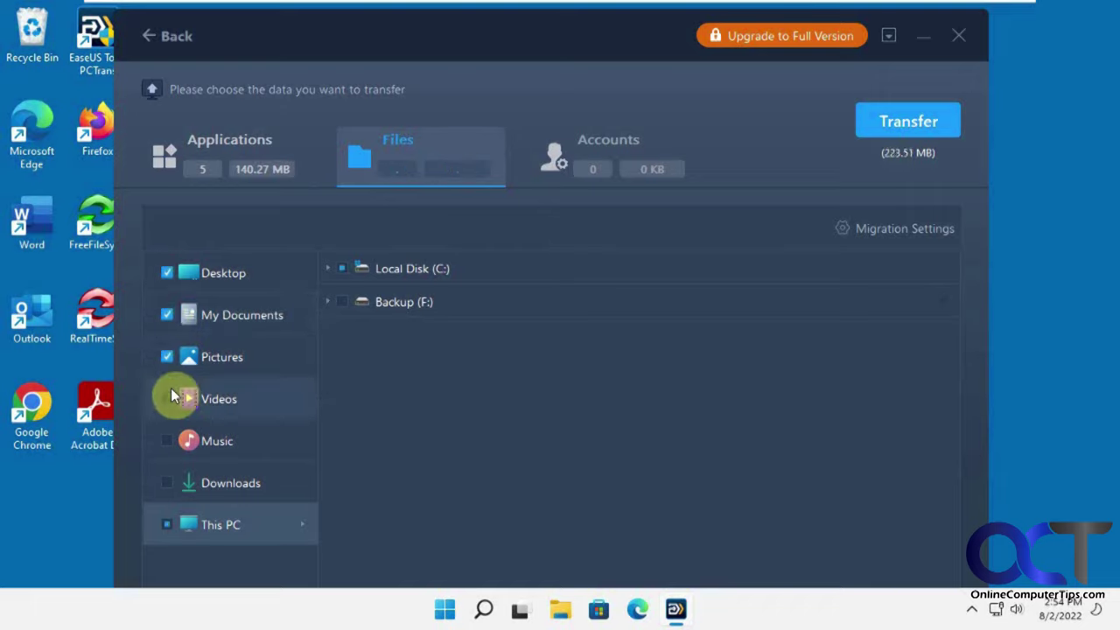
{"action": "left_click", "coordinate": [168, 483]}
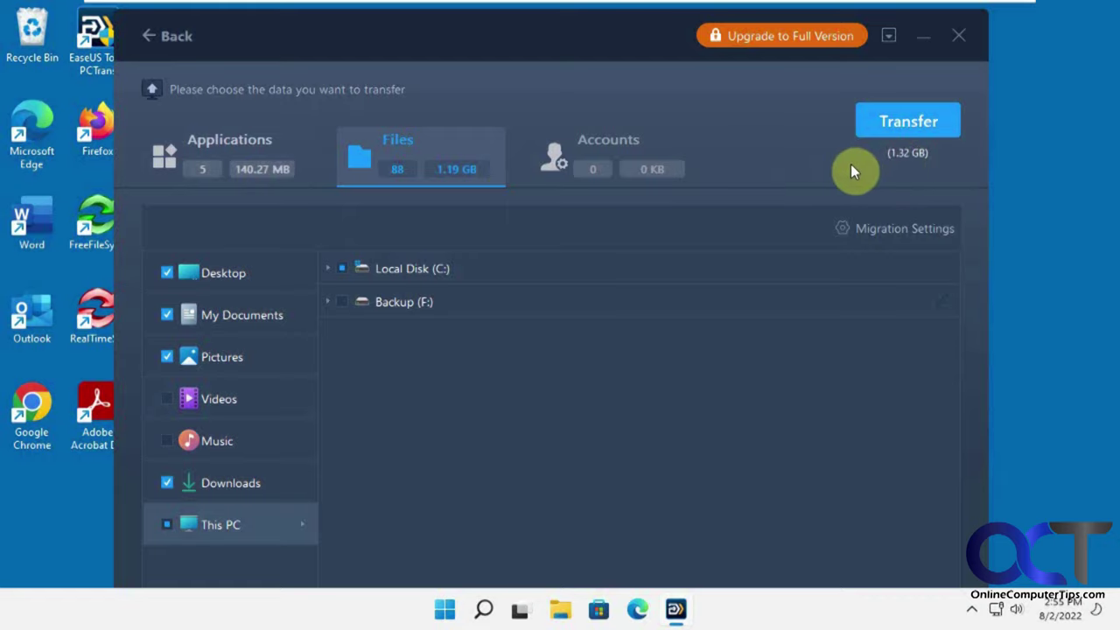
{"action": "left_click", "coordinate": [585, 166]}
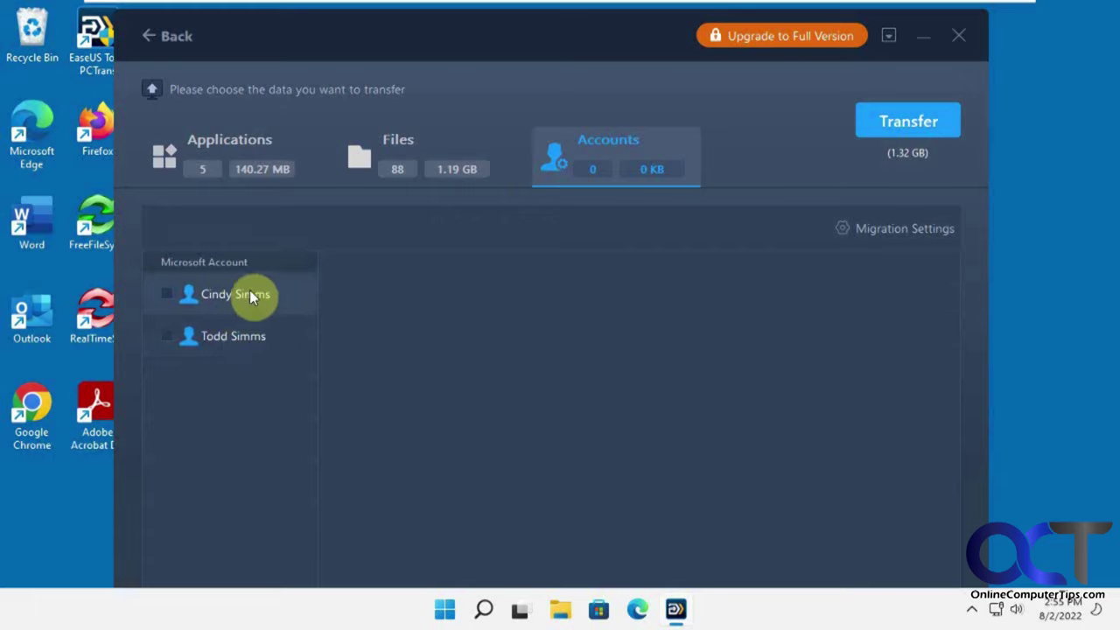
Include the first Microsoft account by entering its login password, review its User Data, and open Migration Settings
{"action": "left_click", "coordinate": [167, 295]}
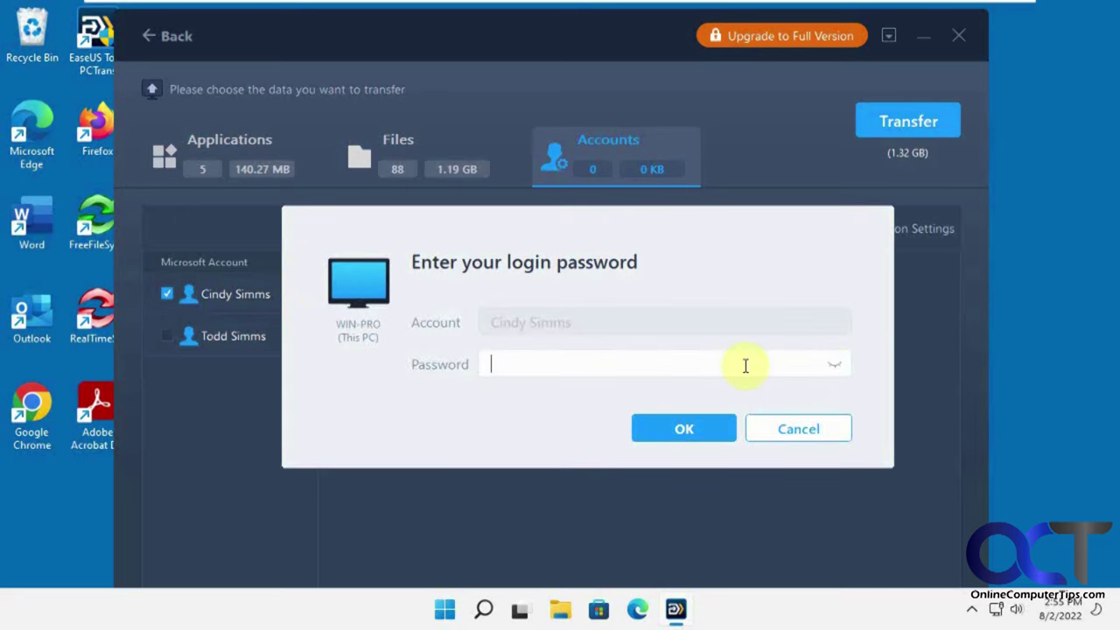
{"action": "type", "text": "********"}
{"action": "left_click", "coordinate": [695, 429]}
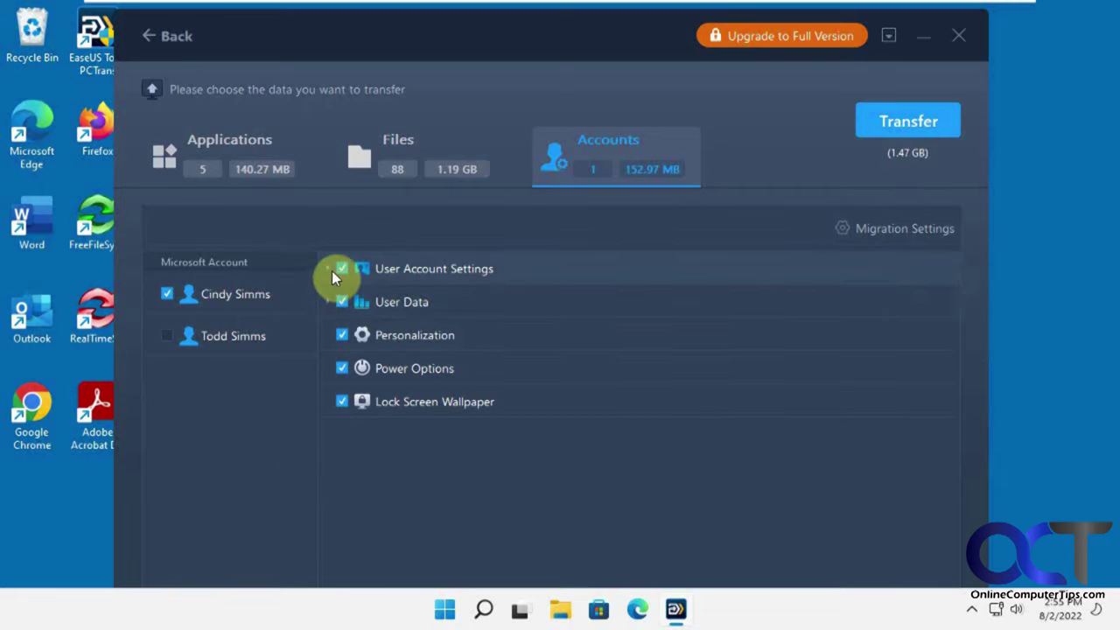
{"action": "left_click", "coordinate": [327, 302]}
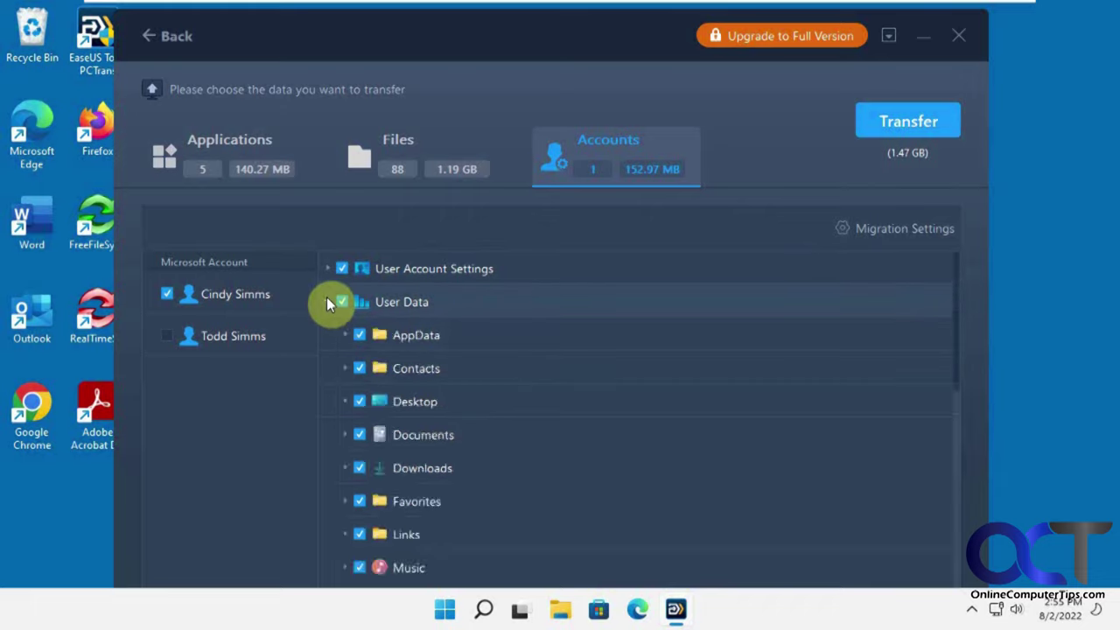
{"action": "left_click", "coordinate": [328, 301]}
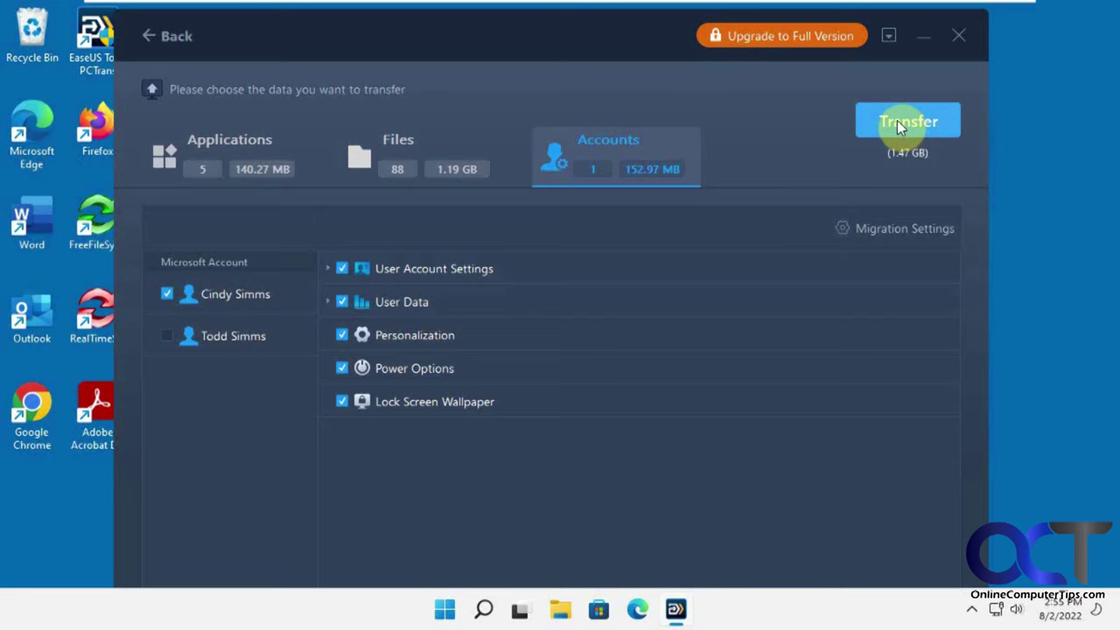
{"action": "left_click", "coordinate": [873, 229]}
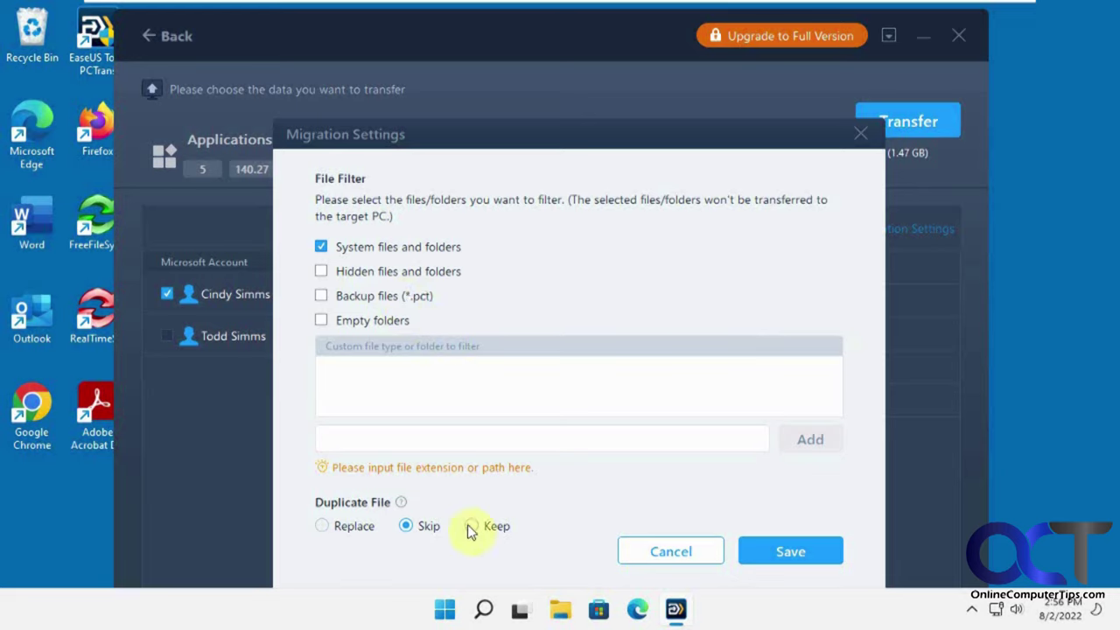
Close Migration Settings unchanged and transfer the selected 1.42 GB of apps, files and account to the new PC
{"action": "left_click", "coordinate": [674, 549]}
{"action": "left_click", "coordinate": [905, 125]}
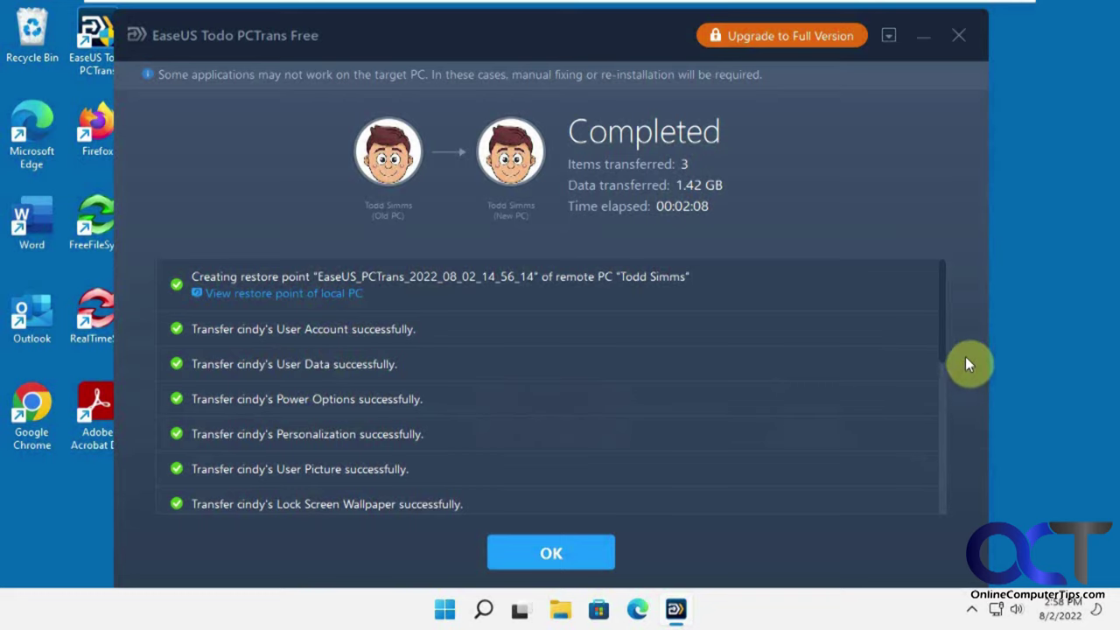
Dismiss the transfer summary and rating prompt, then switch to the Windows 11 New virtual machine
{"action": "left_click_drag", "start_coordinate": [942, 345], "coordinate": [939, 297]}
{"action": "left_click", "coordinate": [550, 555]}
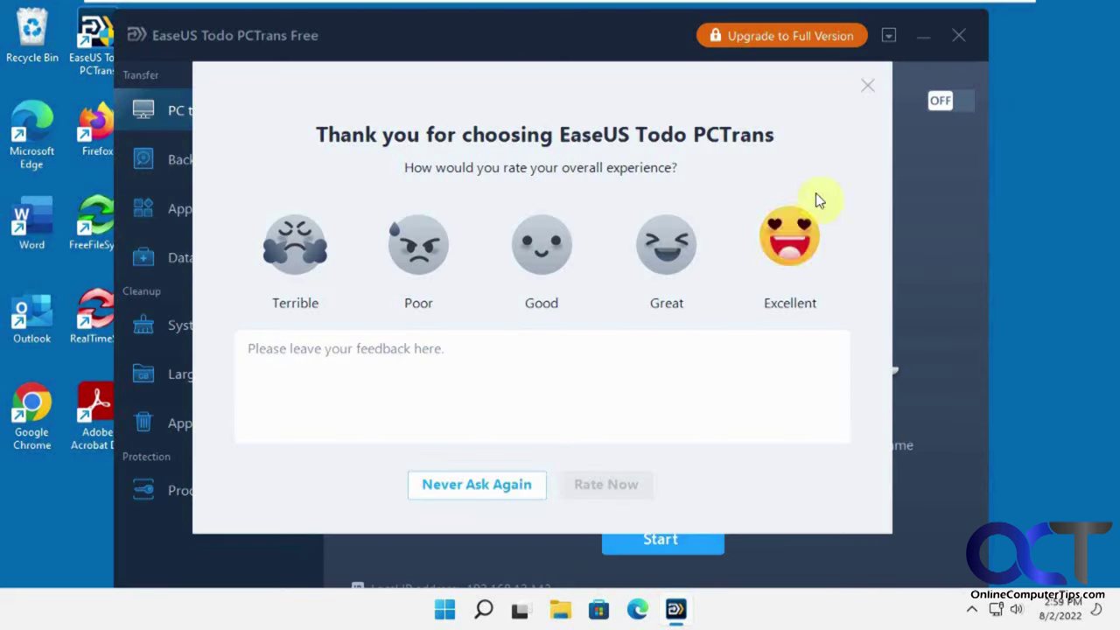
{"action": "left_click", "coordinate": [868, 85]}
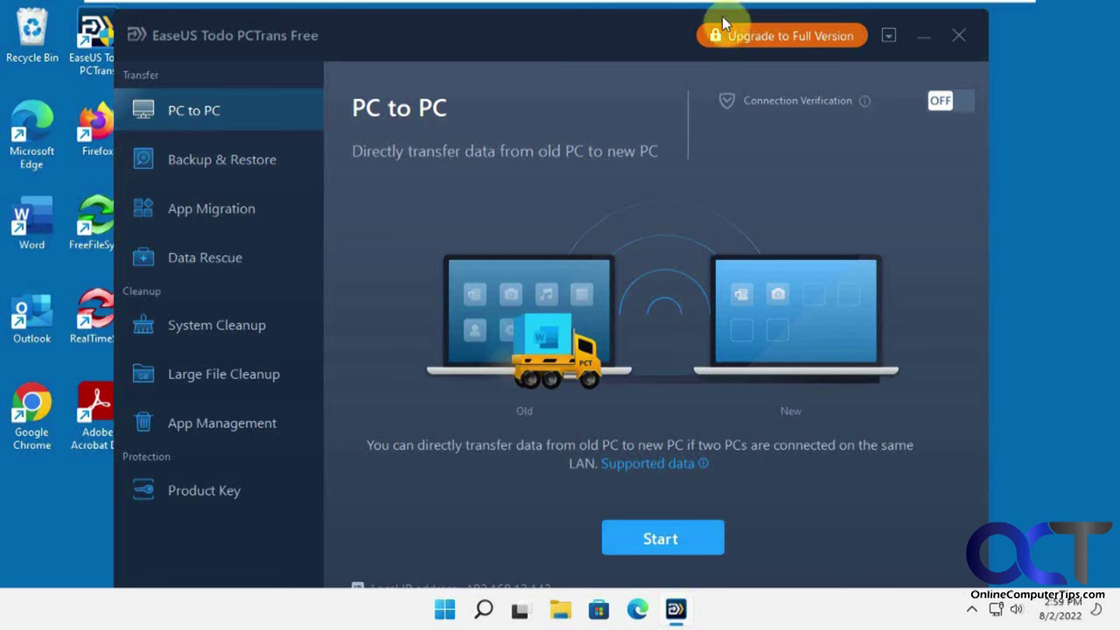
{"action": "mouse_move", "coordinate": [725, 8]}
{"action": "left_click", "coordinate": [764, 14]}
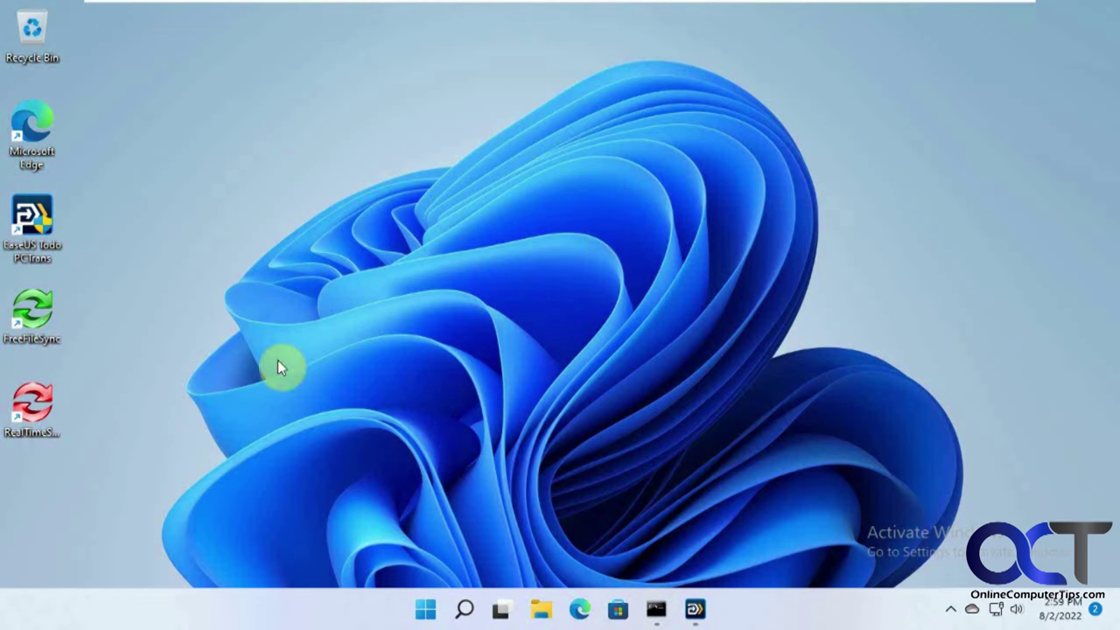
On the new PC, scroll the Start menu's All apps list and expand the transferred WinISO folder
{"action": "left_click", "coordinate": [425, 609]}
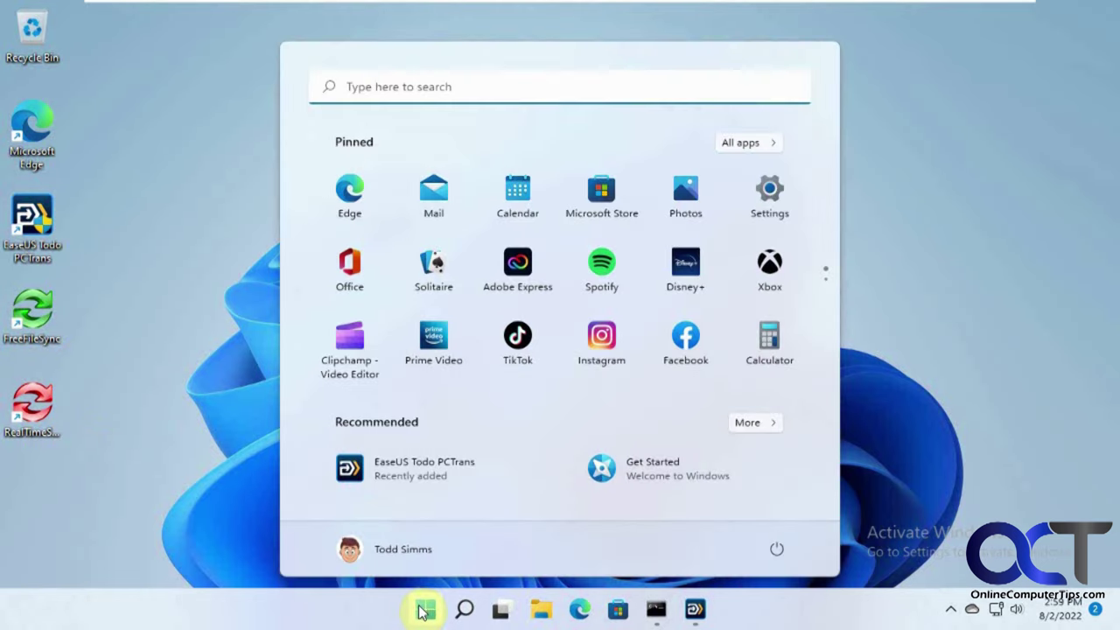
{"action": "left_click", "coordinate": [750, 145]}
{"action": "scroll", "coordinate": [550, 289], "scroll_direction": "down", "scroll_amount": 3}
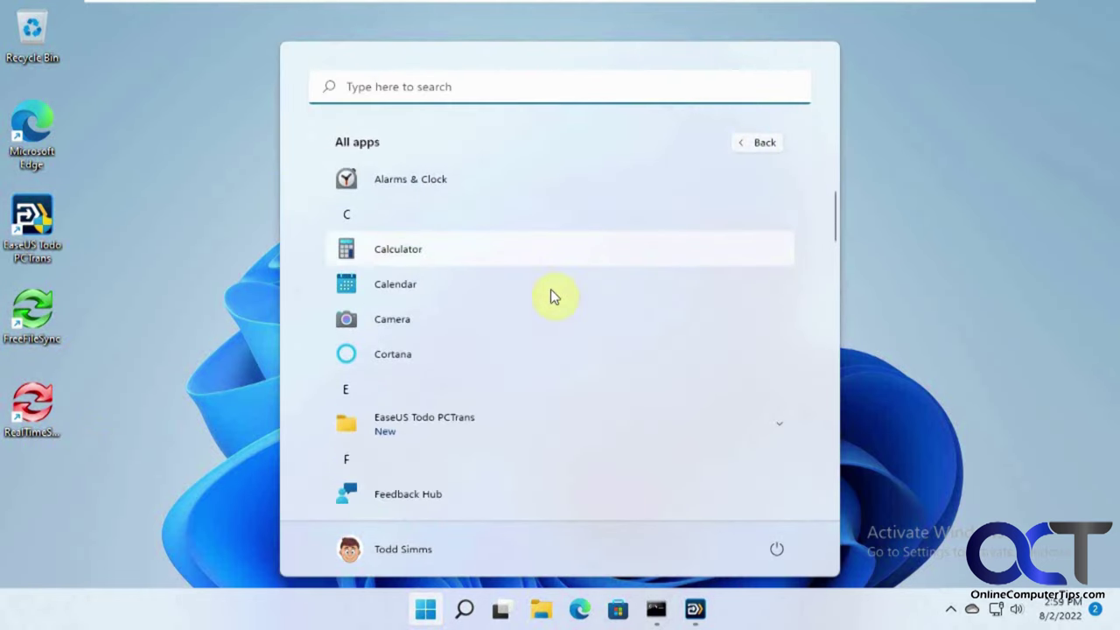
{"action": "scroll", "coordinate": [471, 368], "scroll_direction": "down", "scroll_amount": 1}
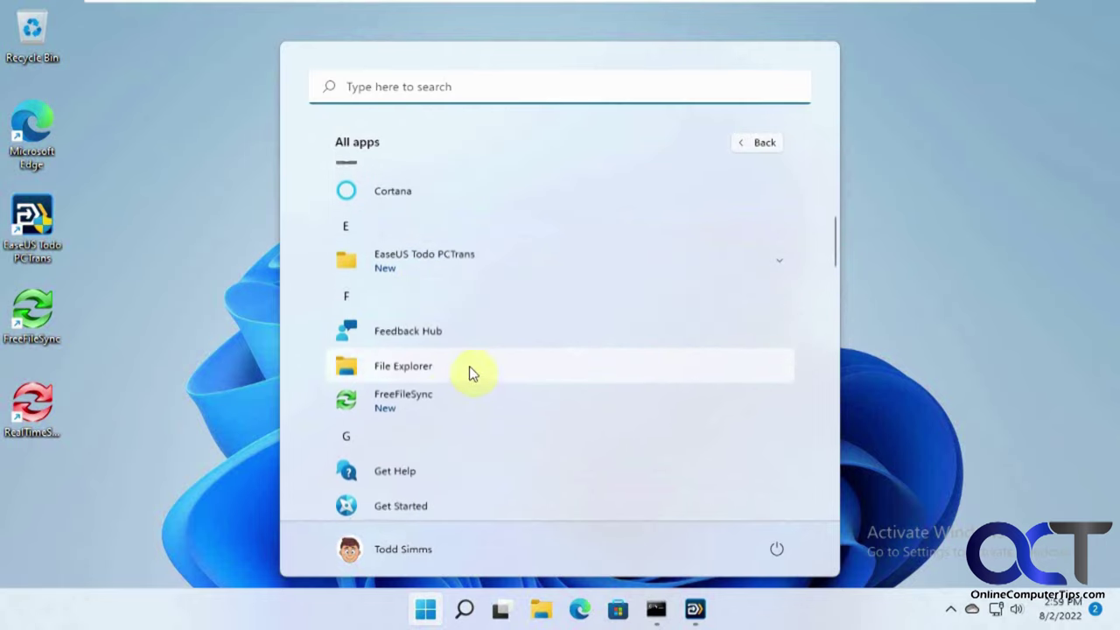
{"action": "scroll", "coordinate": [462, 401], "scroll_direction": "down", "scroll_amount": 8}
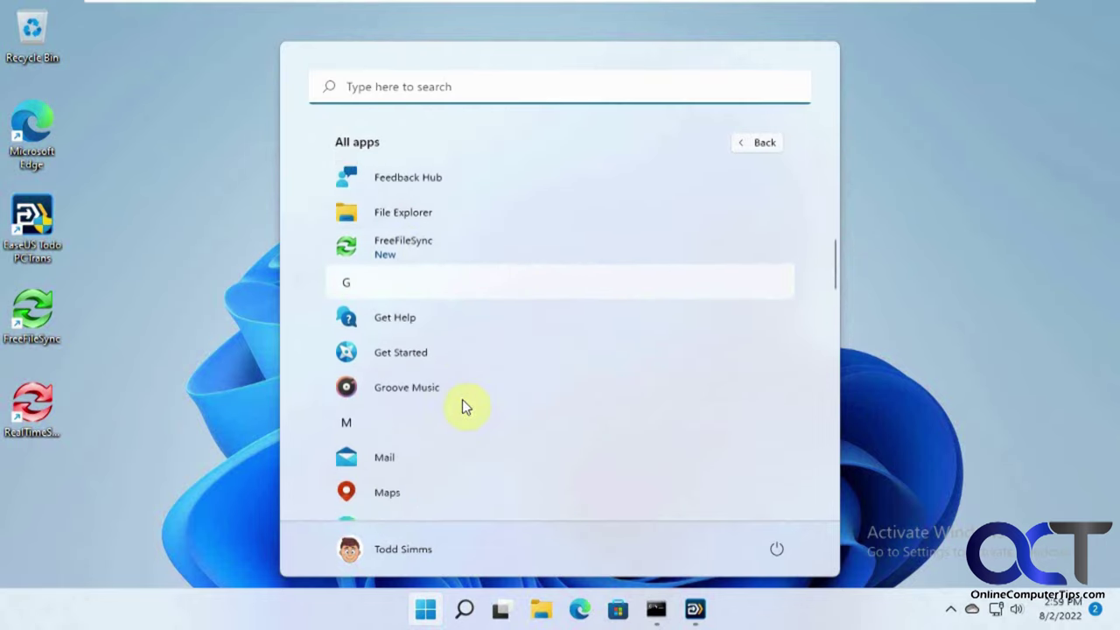
{"action": "scroll", "coordinate": [463, 408], "scroll_direction": "down", "scroll_amount": 6}
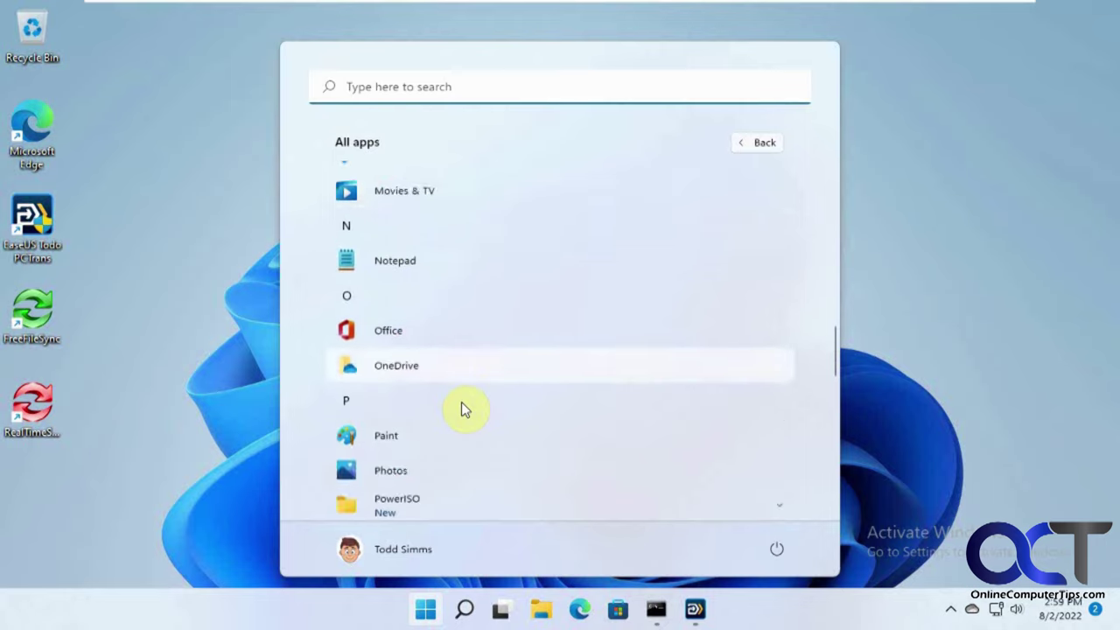
{"action": "scroll", "coordinate": [451, 395], "scroll_direction": "down", "scroll_amount": 6}
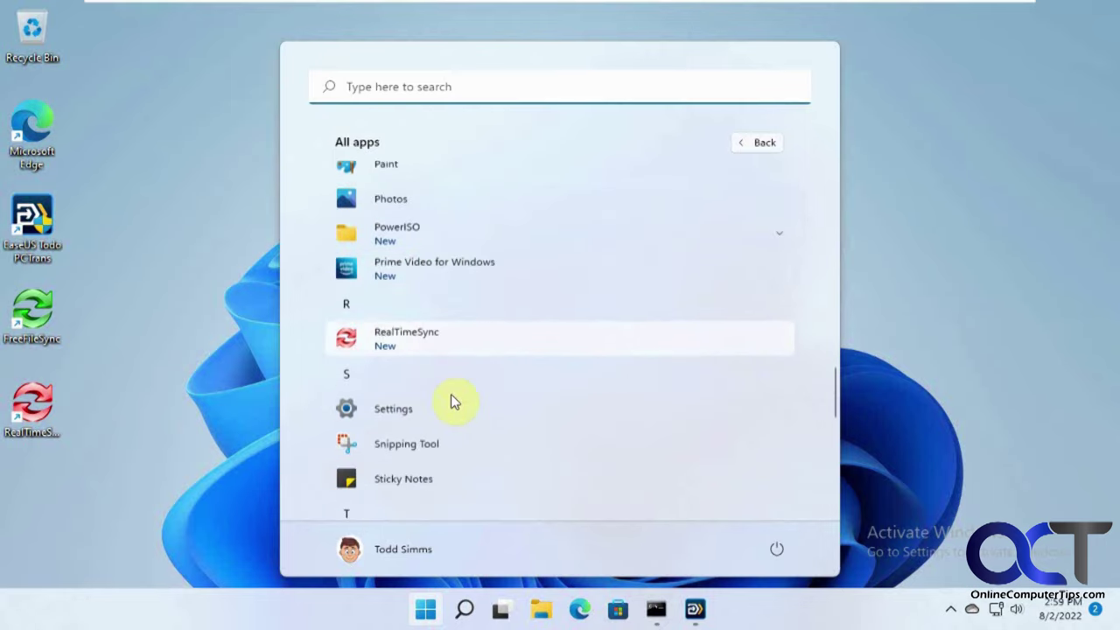
{"action": "scroll", "coordinate": [451, 396], "scroll_direction": "down", "scroll_amount": 3}
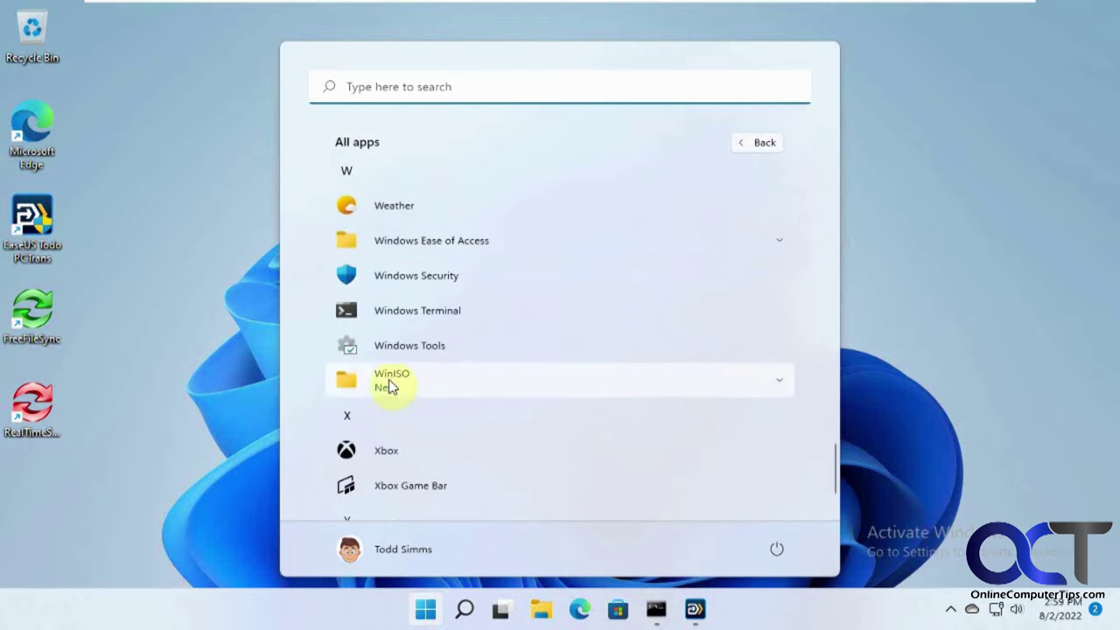
{"action": "left_click", "coordinate": [411, 297]}
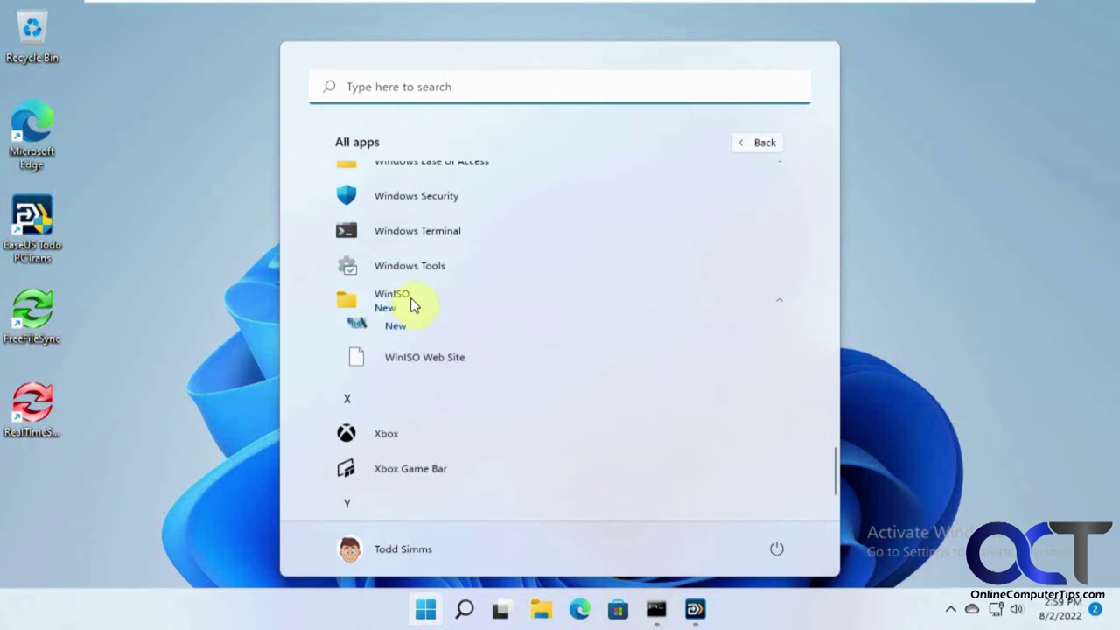
Launch WinISO to confirm it works, postpone registration with Later, and close it
{"action": "left_click", "coordinate": [406, 343]}
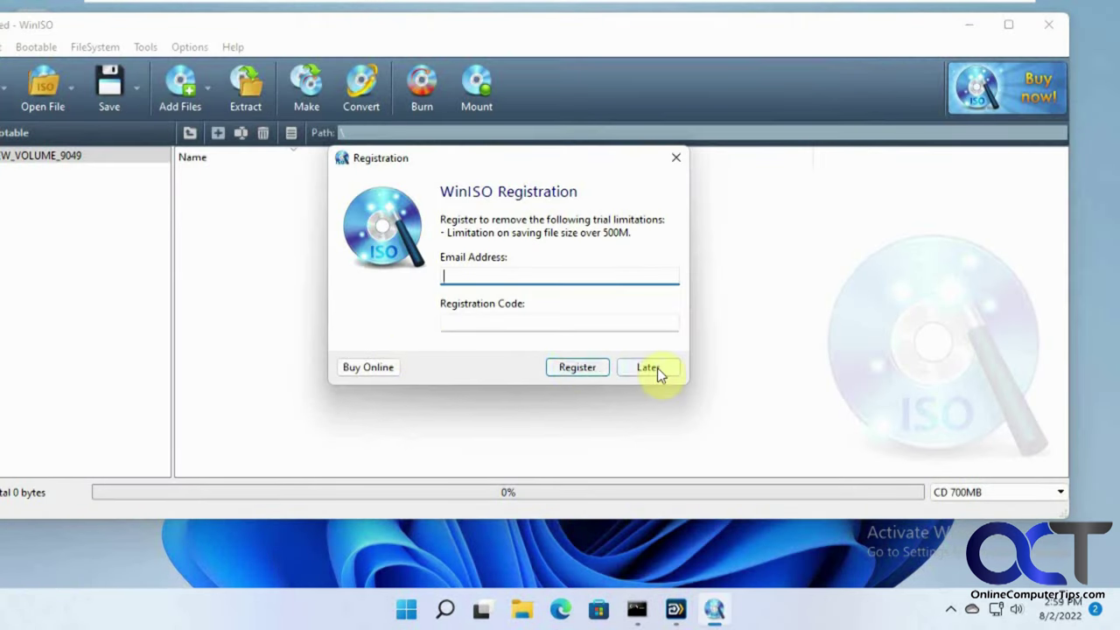
{"action": "left_click", "coordinate": [650, 367]}
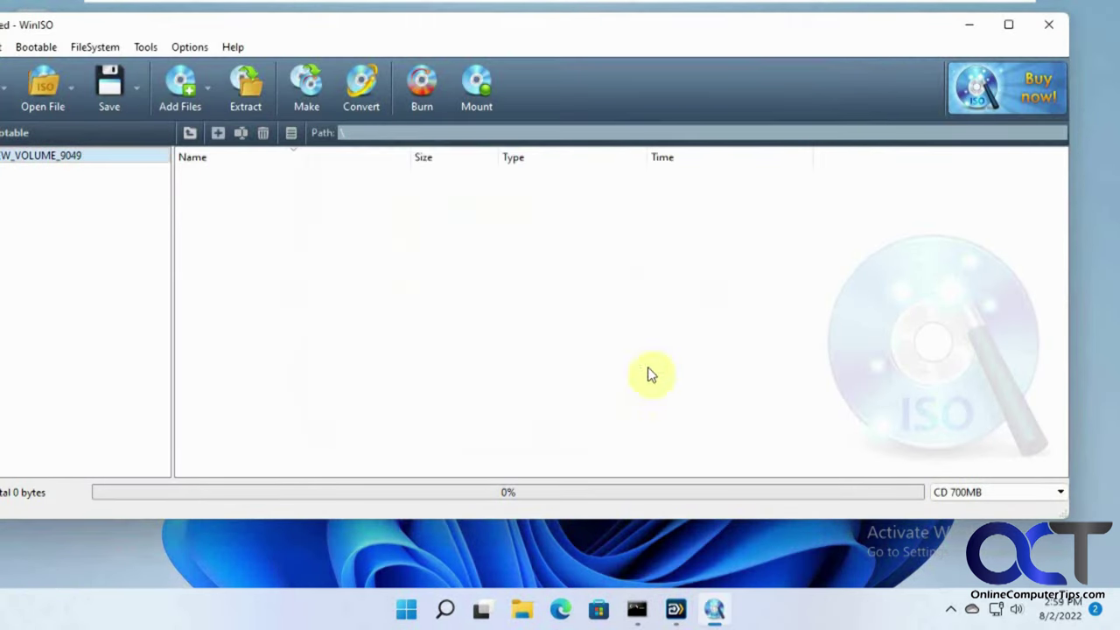
{"action": "left_click", "coordinate": [1049, 24]}
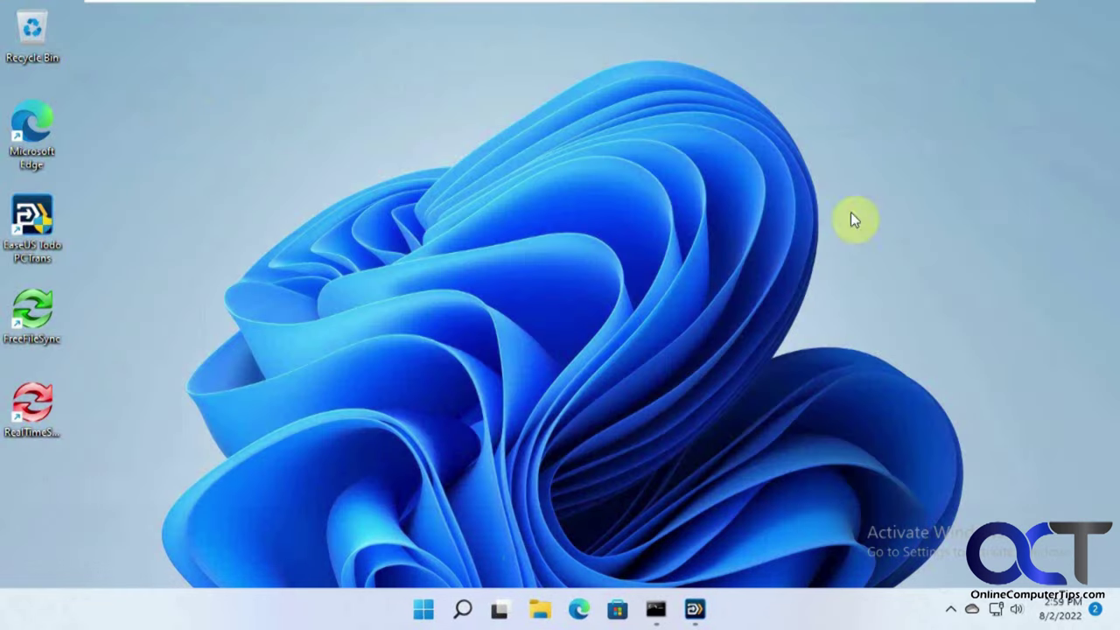
Launch 7-Zip File Manager from All apps > 7-Zip to confirm it works, then close it
{"action": "left_click", "coordinate": [423, 609]}
{"action": "left_click", "coordinate": [754, 143]}
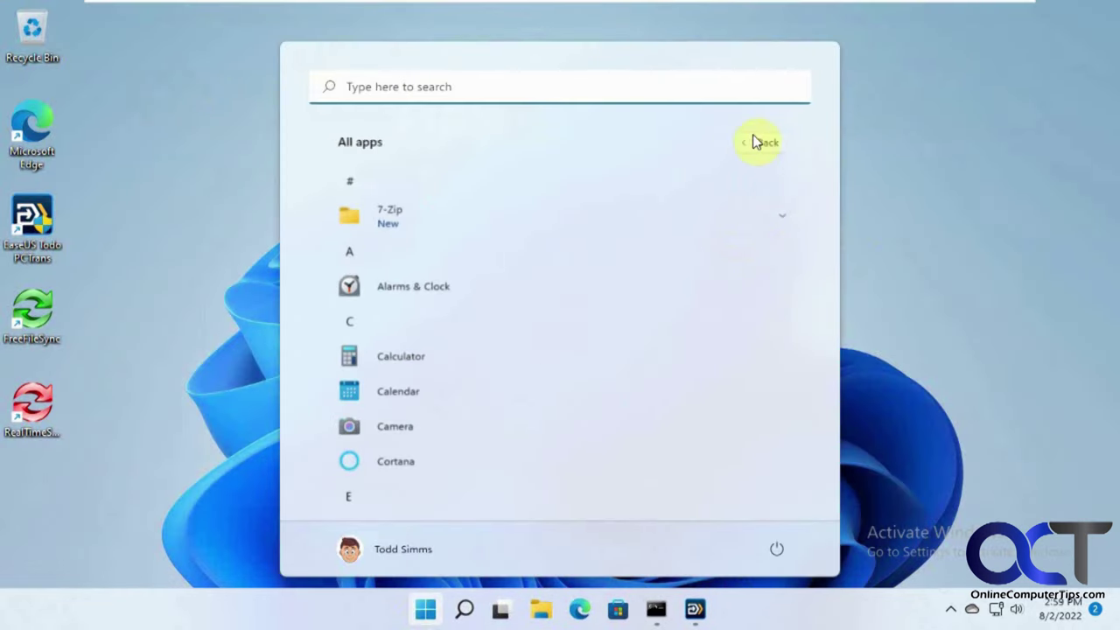
{"action": "left_click", "coordinate": [438, 217]}
{"action": "left_click", "coordinate": [407, 261]}
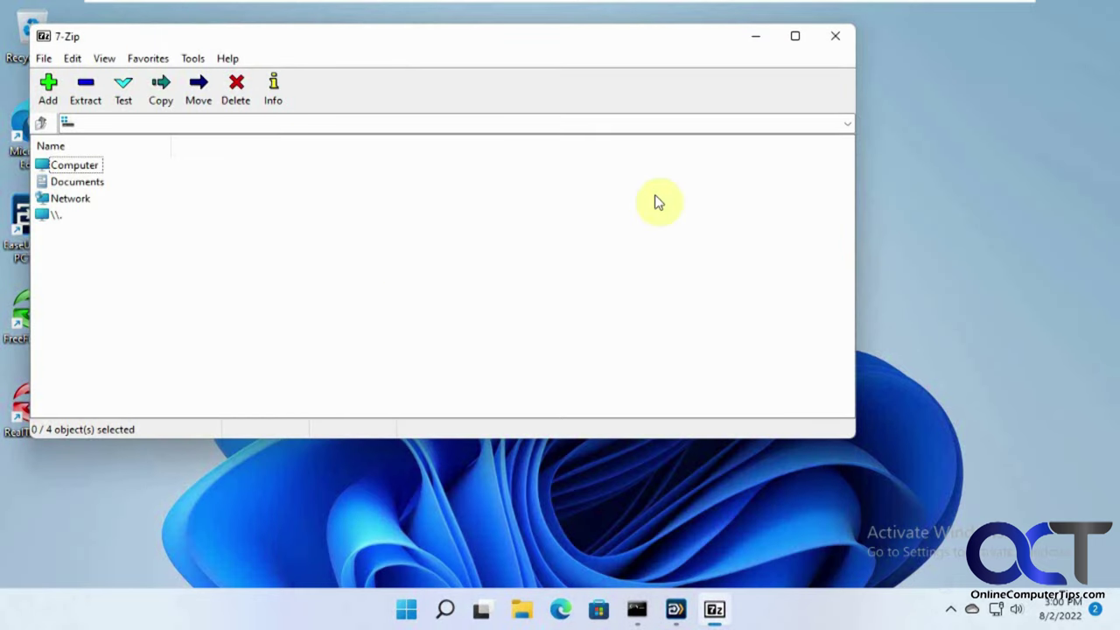
{"action": "left_click", "coordinate": [836, 37]}
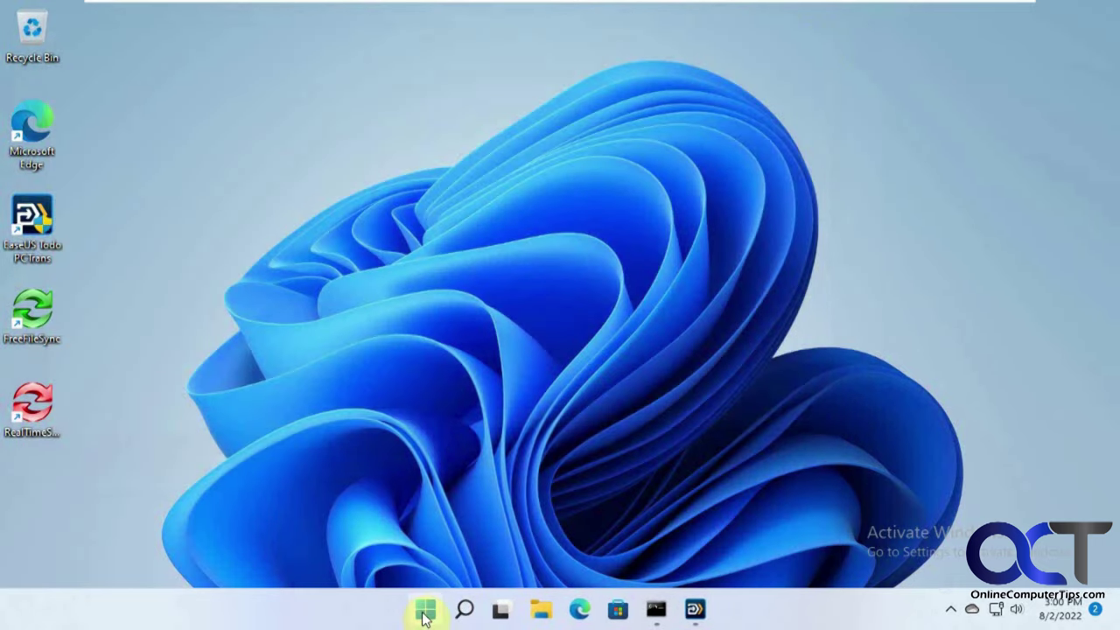
{"action": "left_click", "coordinate": [427, 612]}
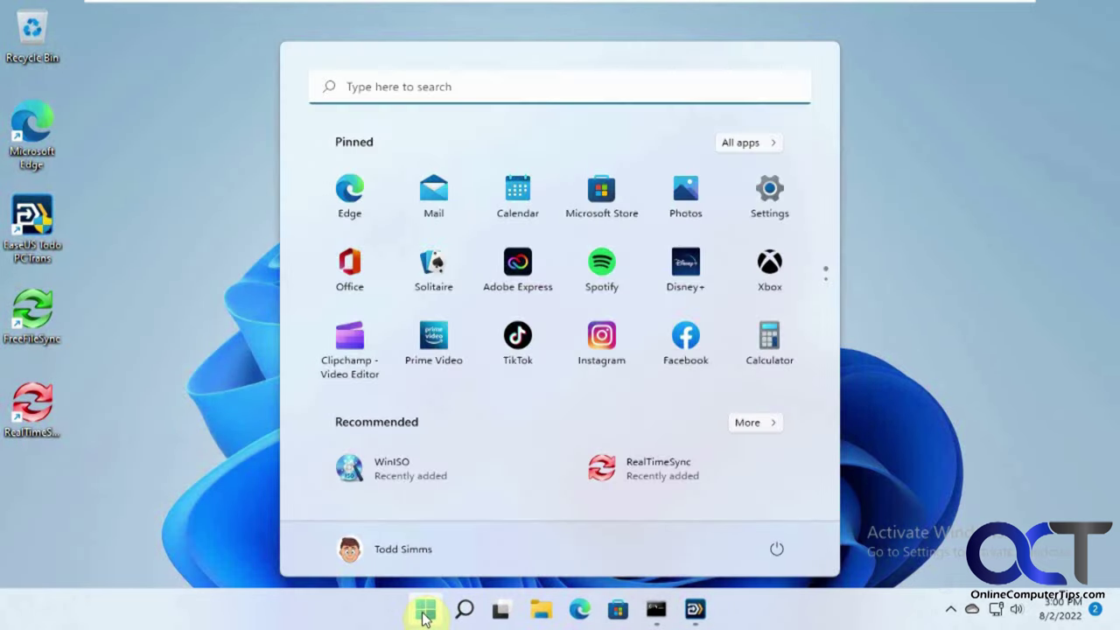
Show the transferred local account under Other users in Settings > Accounts > Family & other users
{"action": "left_click", "coordinate": [761, 186]}
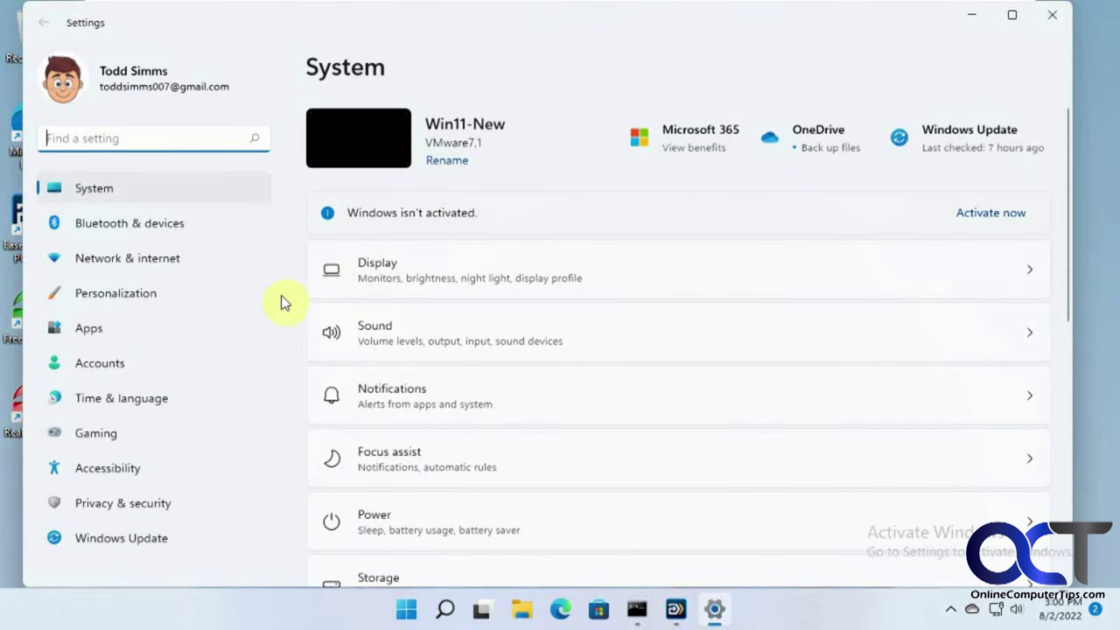
{"action": "left_click", "coordinate": [128, 362]}
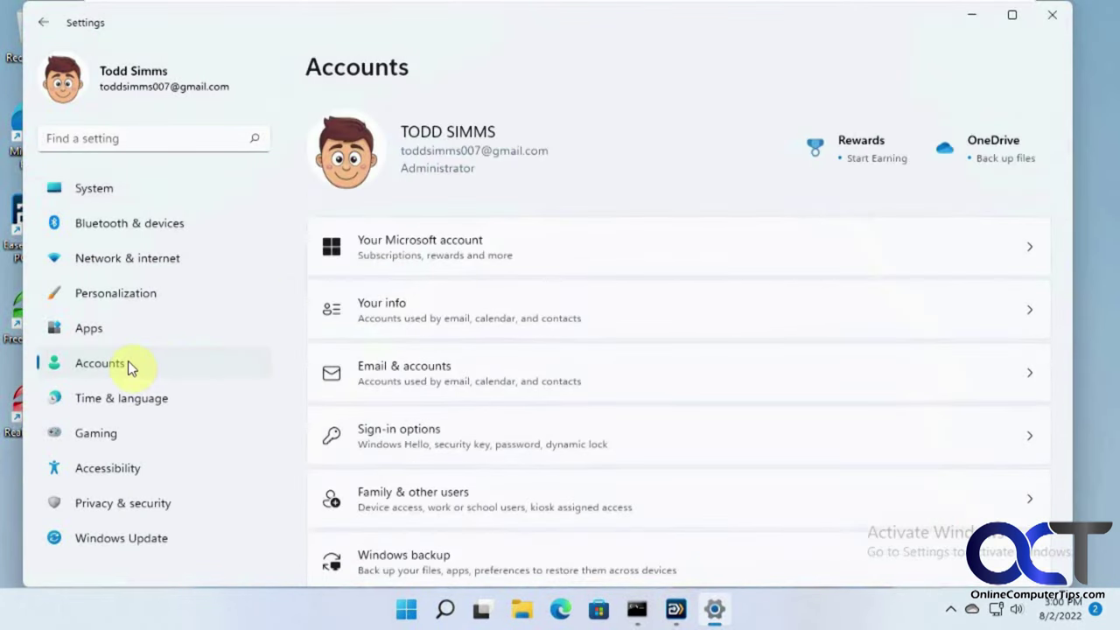
{"action": "scroll", "coordinate": [555, 400], "scroll_direction": "down", "scroll_amount": 2}
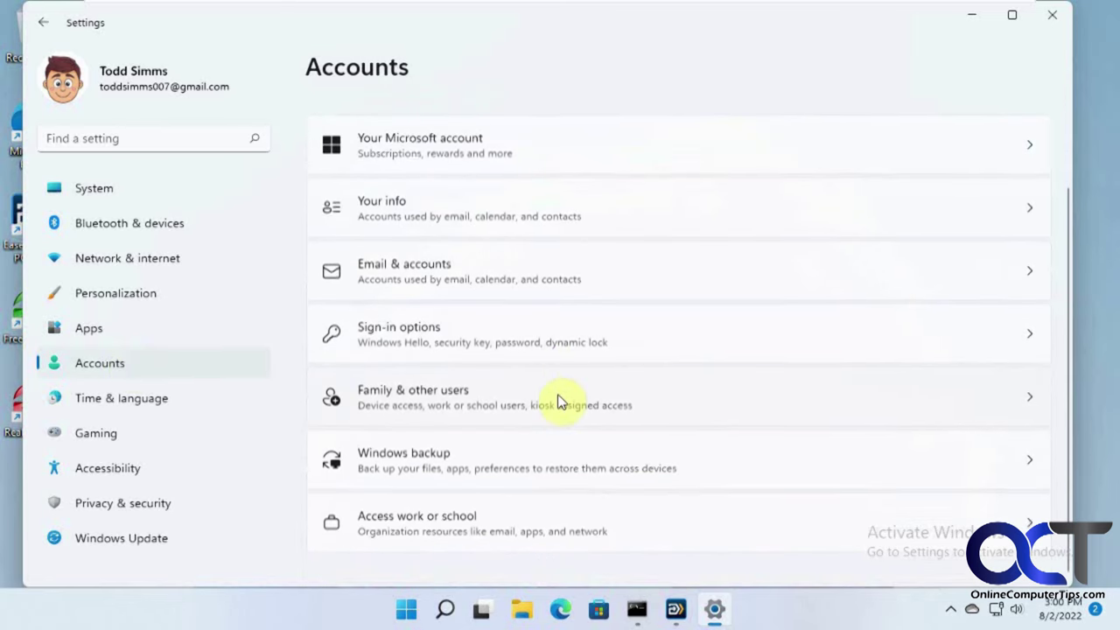
{"action": "scroll", "coordinate": [565, 400], "scroll_direction": "up", "scroll_amount": 2}
{"action": "left_click", "coordinate": [551, 465]}
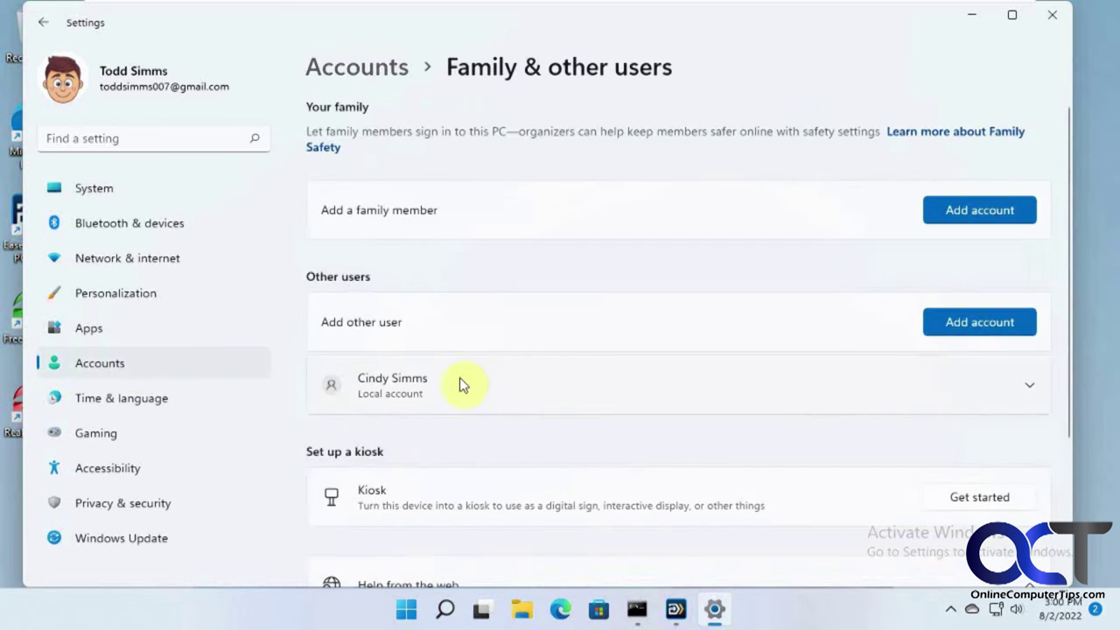
{"action": "left_click", "coordinate": [523, 609]}
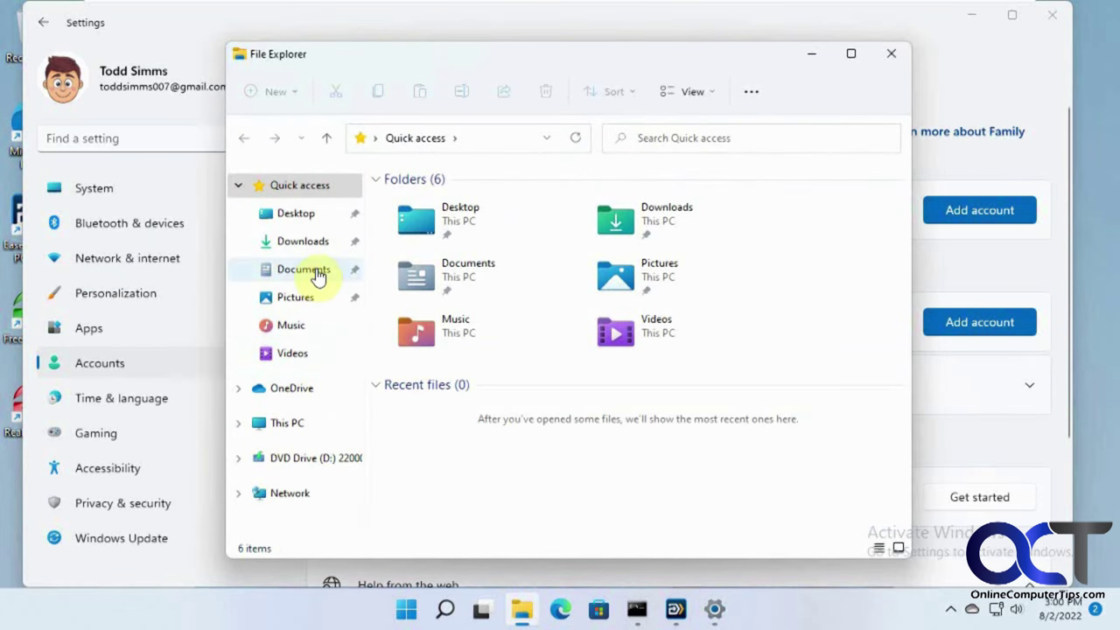
{"action": "left_click", "coordinate": [296, 424]}
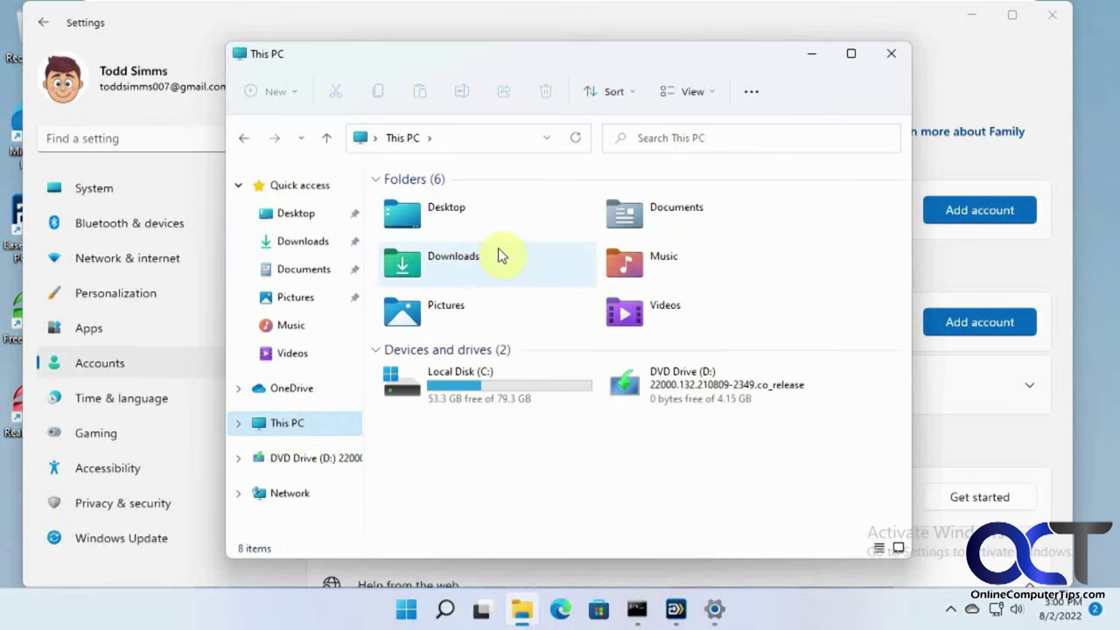
{"action": "double_click", "coordinate": [496, 385]}
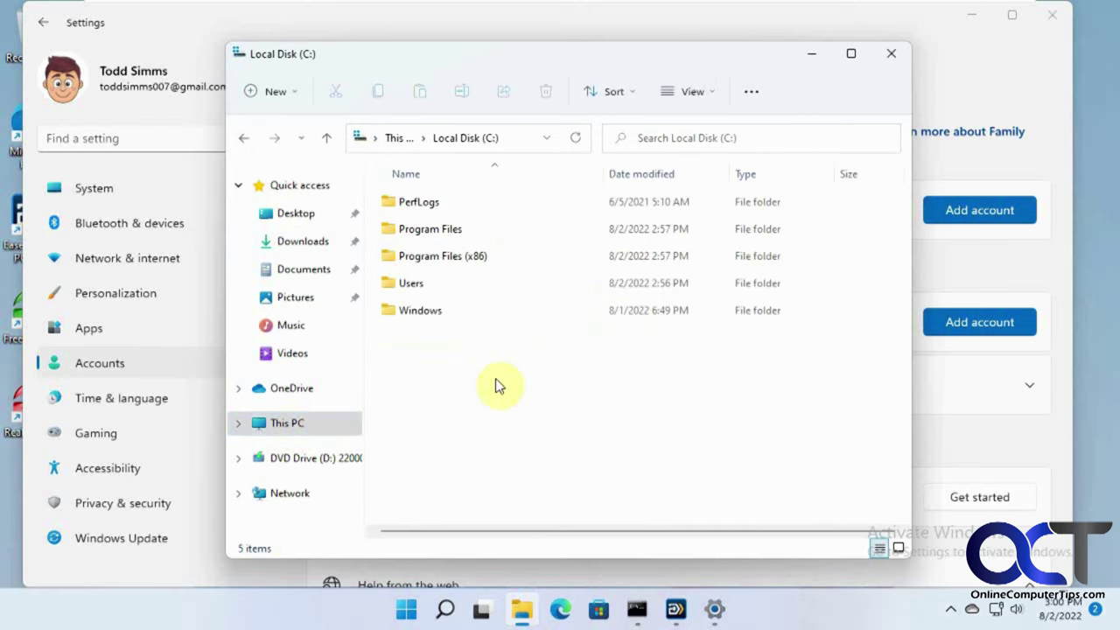
{"action": "double_click", "coordinate": [423, 286]}
{"action": "double_click", "coordinate": [423, 202]}
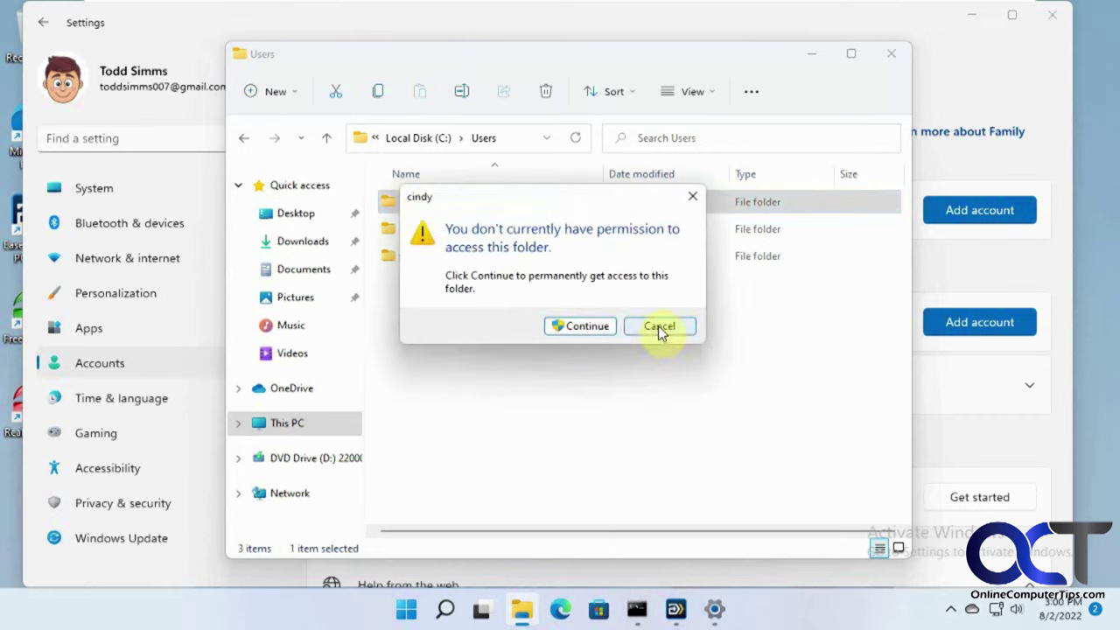
{"action": "left_click", "coordinate": [658, 327]}
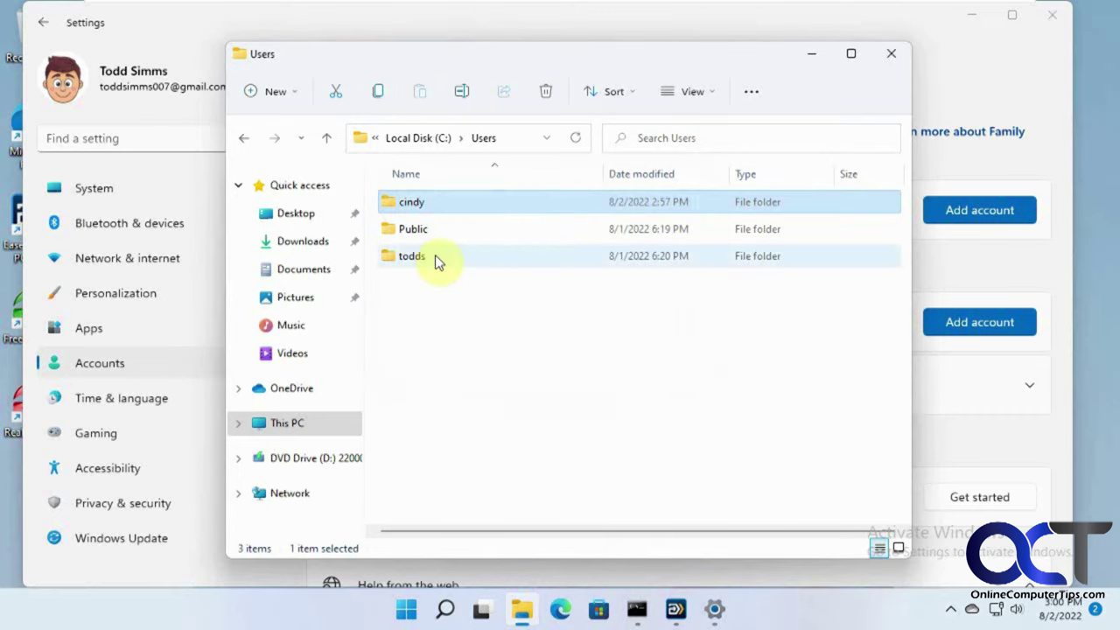
{"action": "double_click", "coordinate": [434, 254]}
{"action": "double_click", "coordinate": [437, 256]}
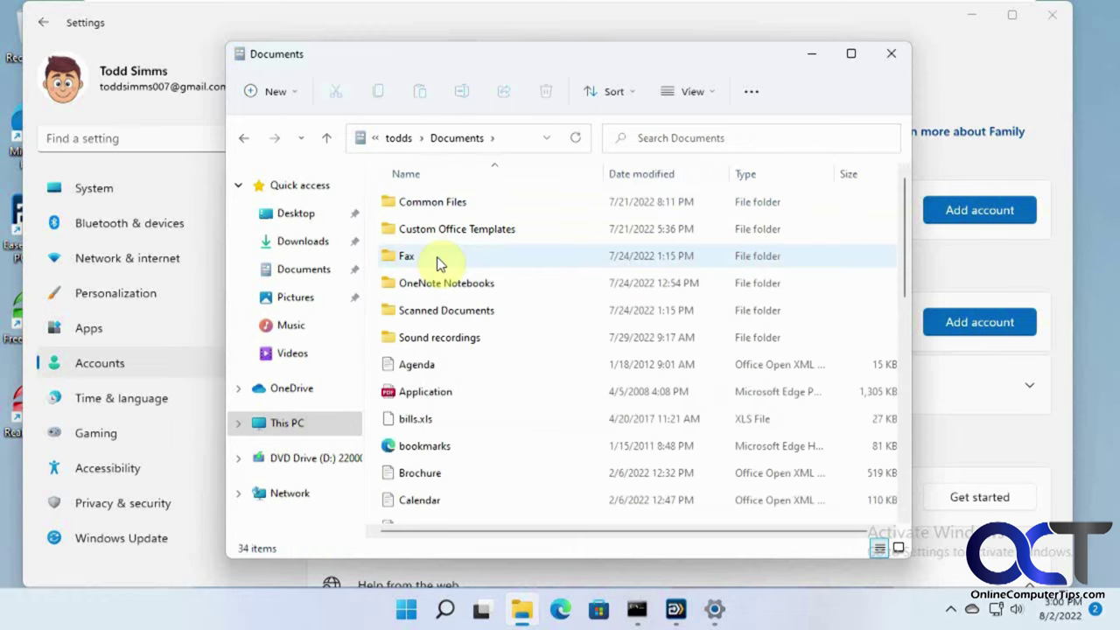
{"action": "left_click", "coordinate": [244, 137]}
{"action": "double_click", "coordinate": [413, 230]}
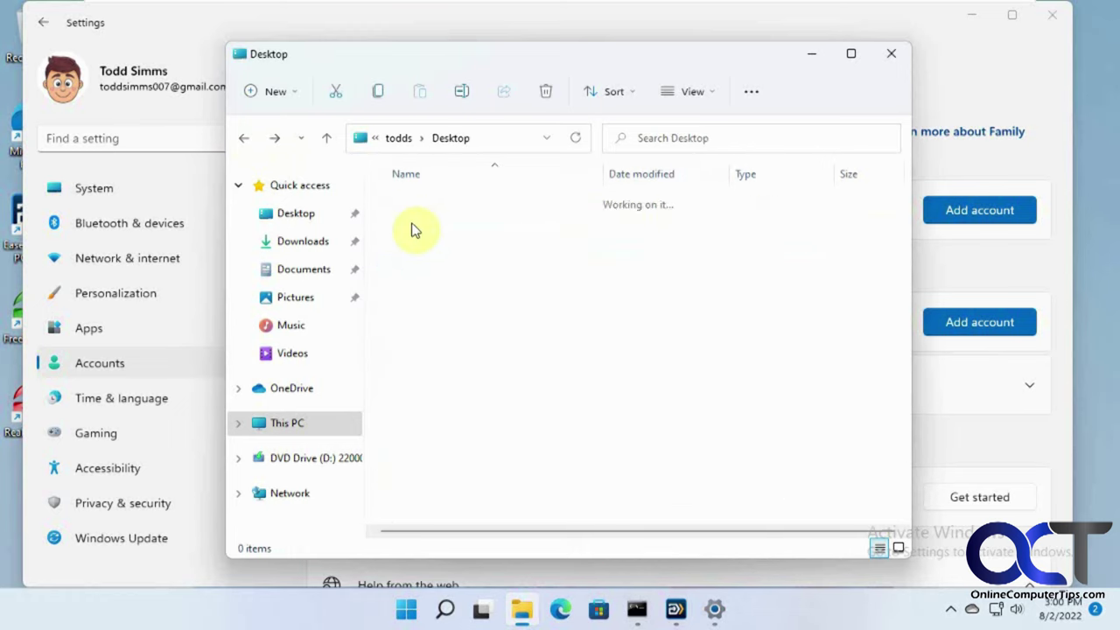
{"action": "left_click", "coordinate": [245, 140]}
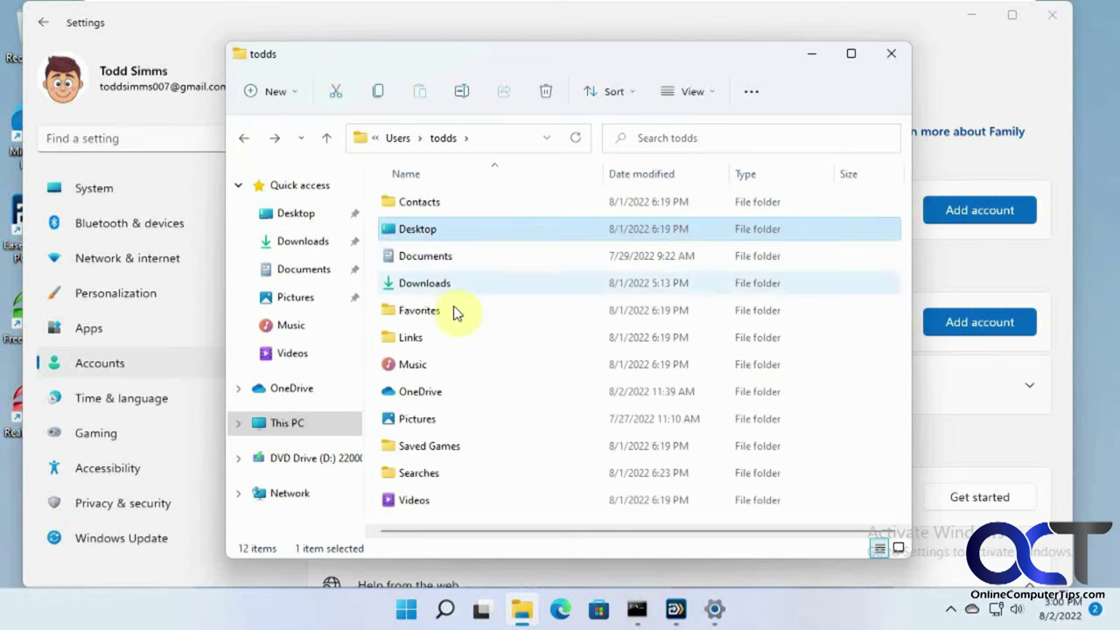
{"action": "double_click", "coordinate": [423, 418]}
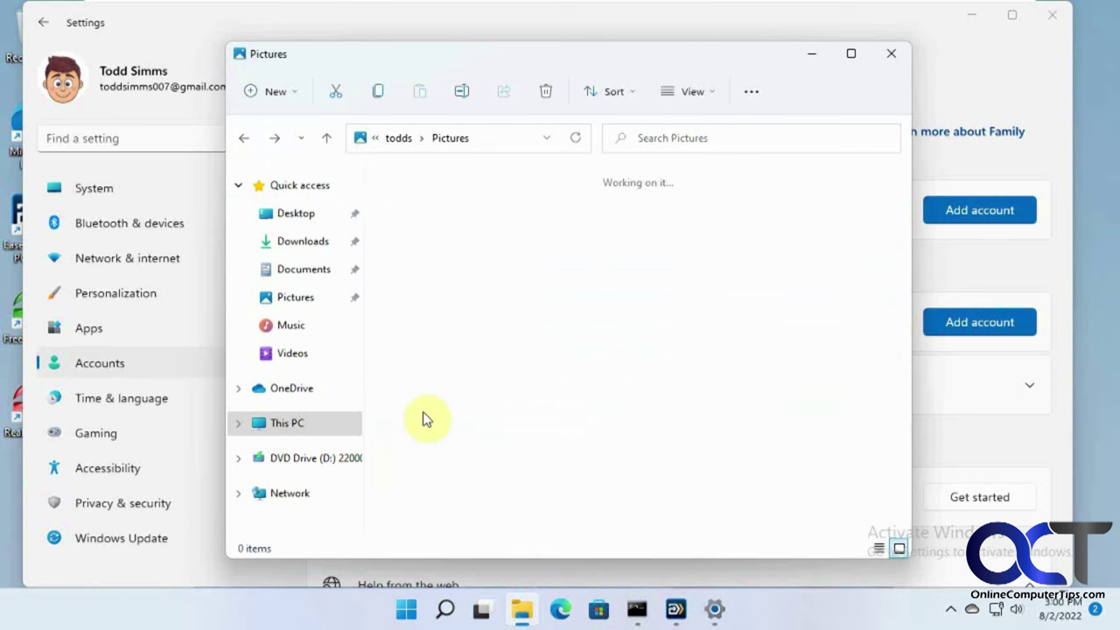
{"action": "left_click", "coordinate": [245, 140]}
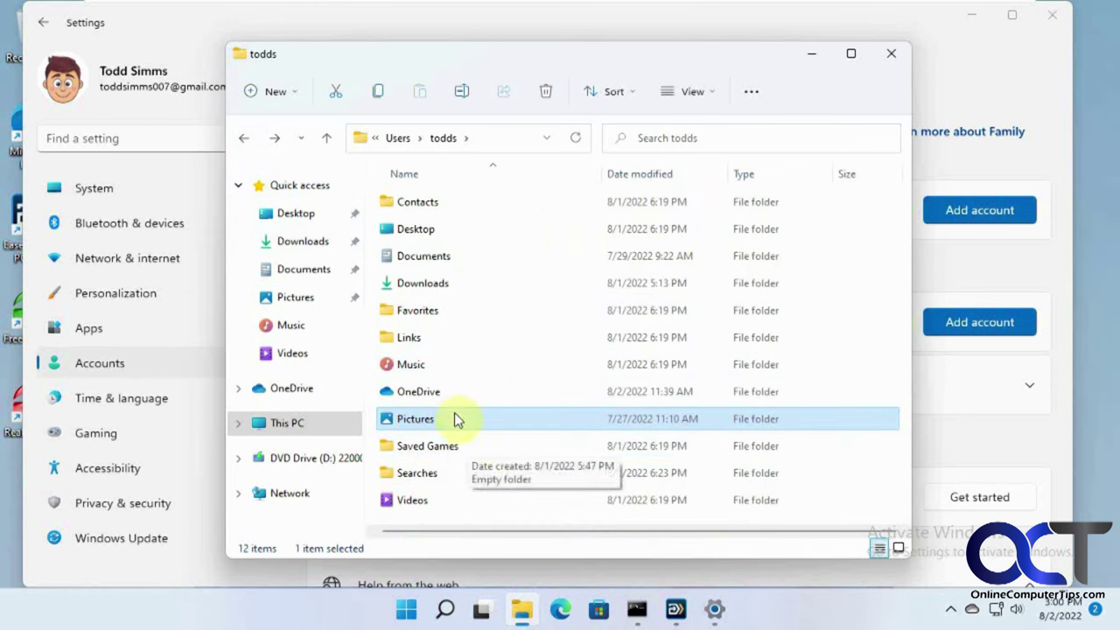
{"action": "double_click", "coordinate": [428, 283]}
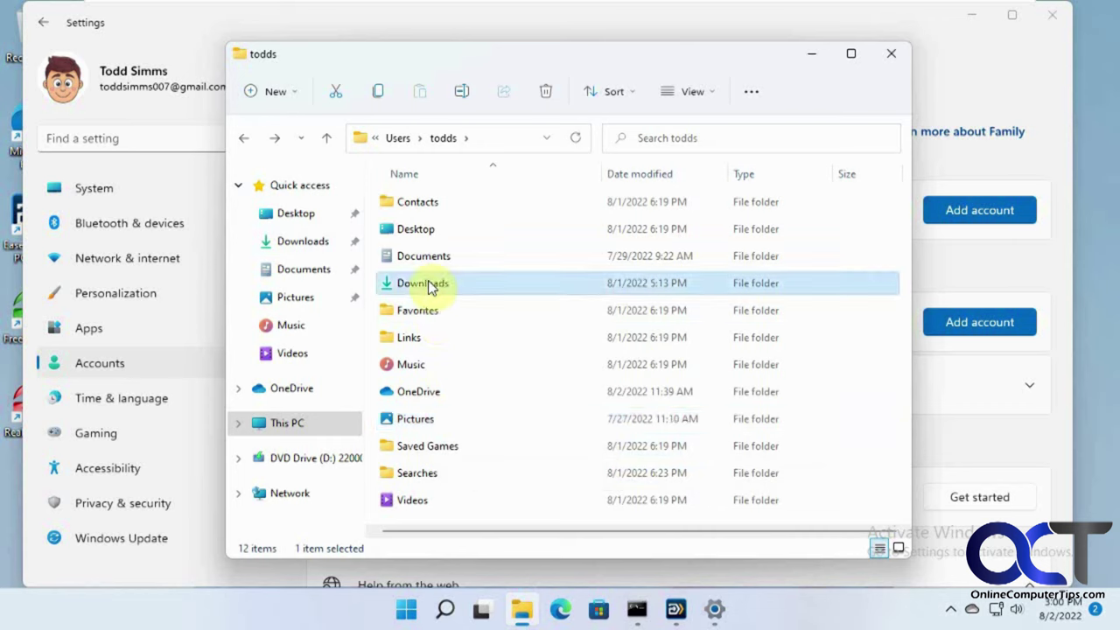
{"action": "left_click", "coordinate": [245, 138]}
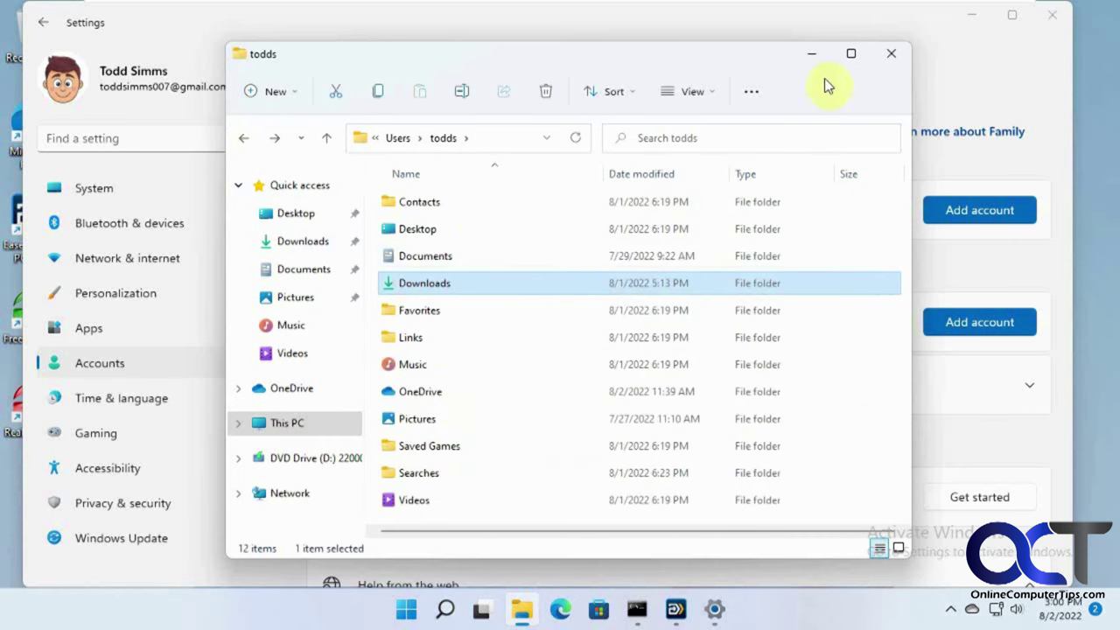
{"action": "left_click", "coordinate": [889, 53]}
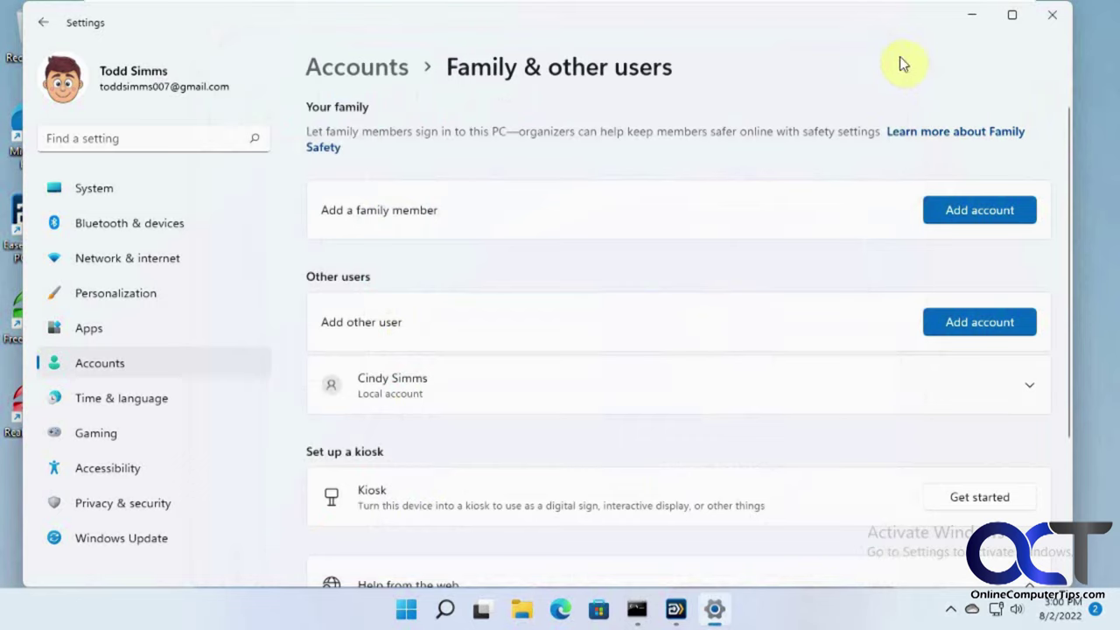
Switch users to the transferred second local account and sign in with its password
{"action": "left_click", "coordinate": [1051, 15]}
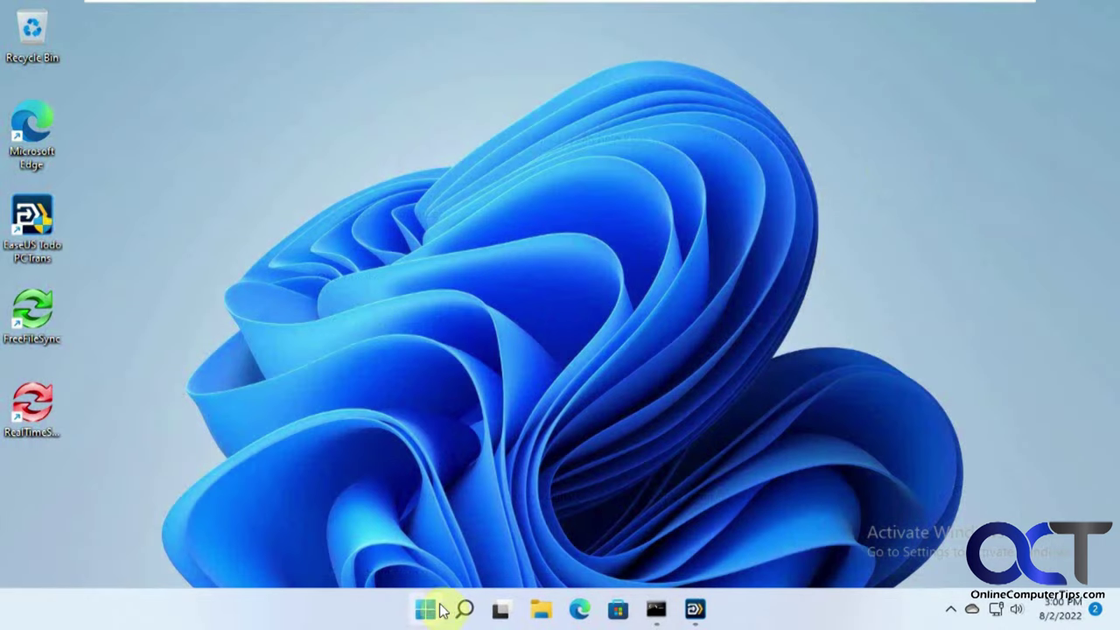
{"action": "right_click", "coordinate": [695, 609]}
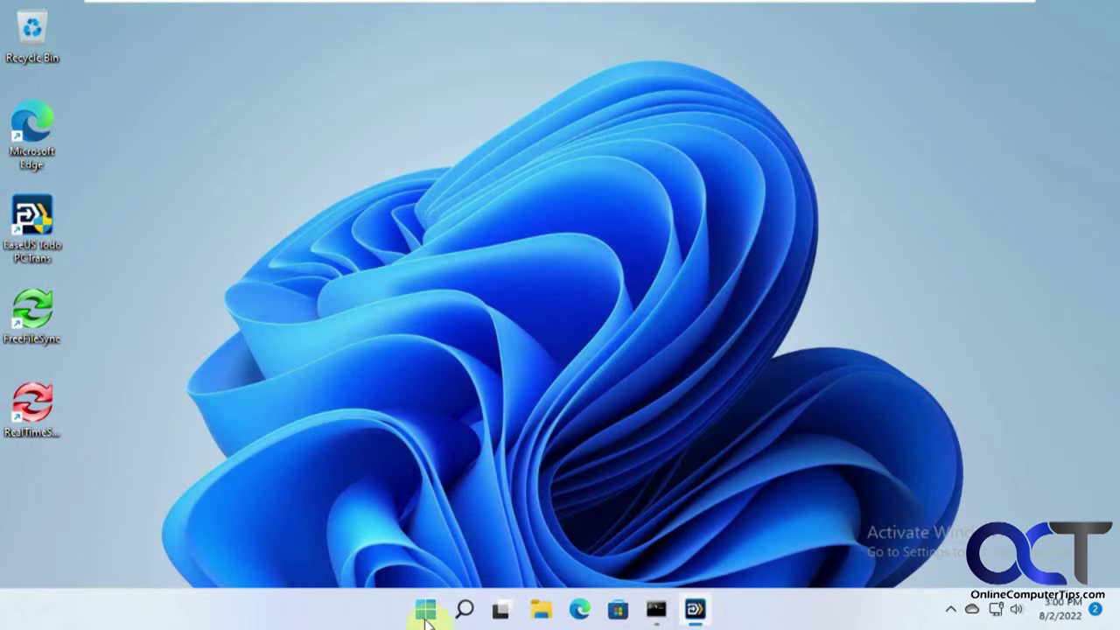
{"action": "left_click", "coordinate": [435, 612]}
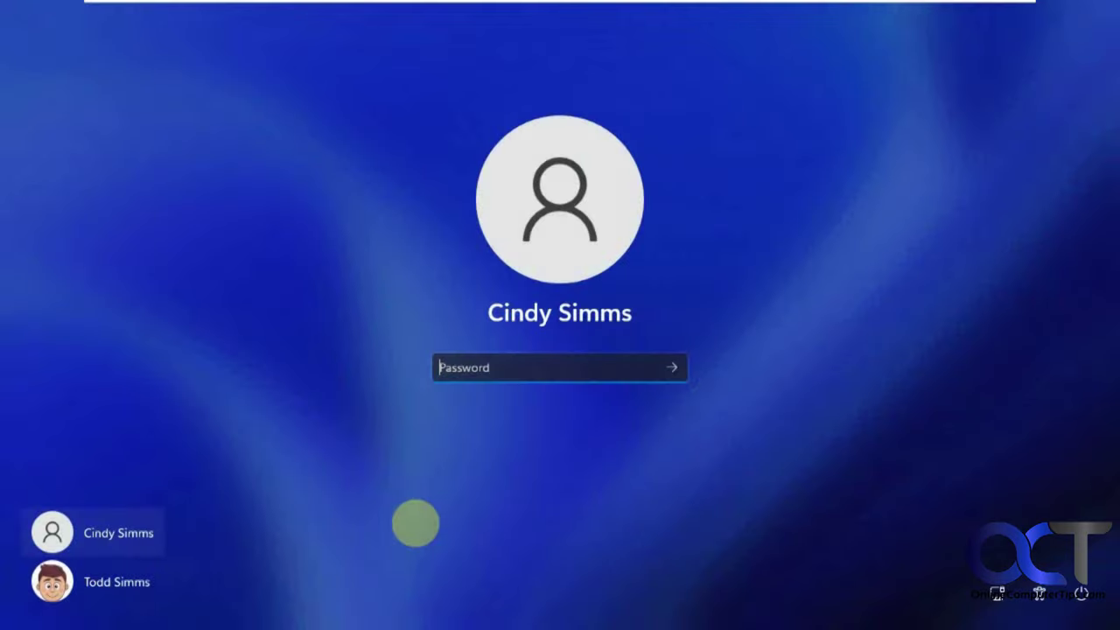
{"action": "type", "text": "p"}
{"action": "key", "text": "Return"}
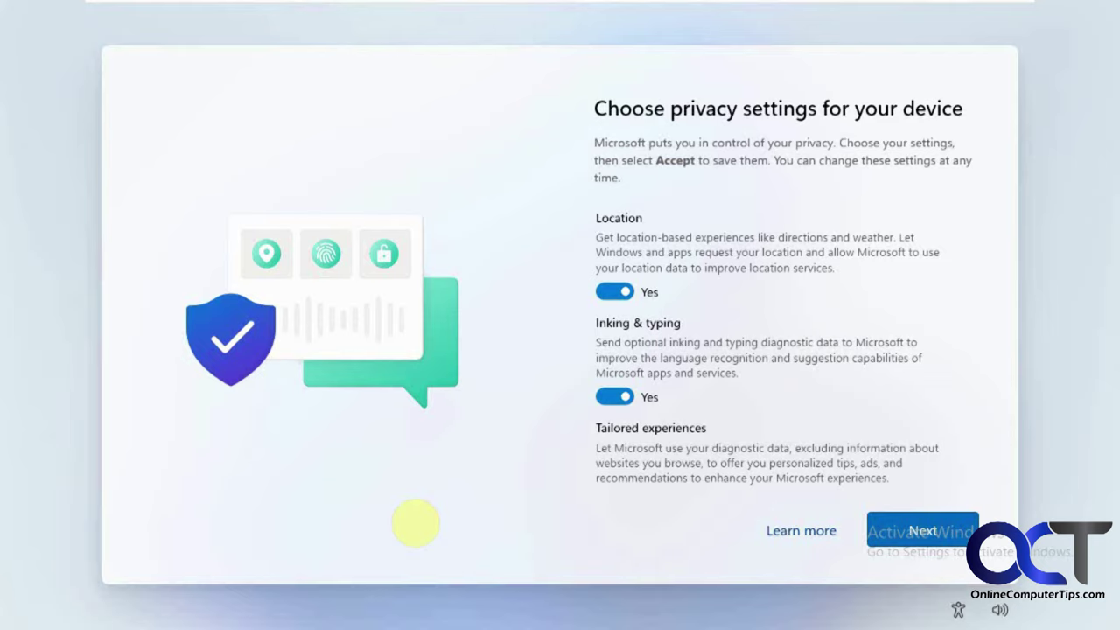
Turn off Location, Inking & typing, Tailored experiences and Advertising ID, then accept the privacy settings
{"action": "left_click", "coordinate": [613, 291]}
{"action": "left_click", "coordinate": [614, 397]}
{"action": "scroll", "coordinate": [680, 407], "scroll_direction": "down", "scroll_amount": 1}
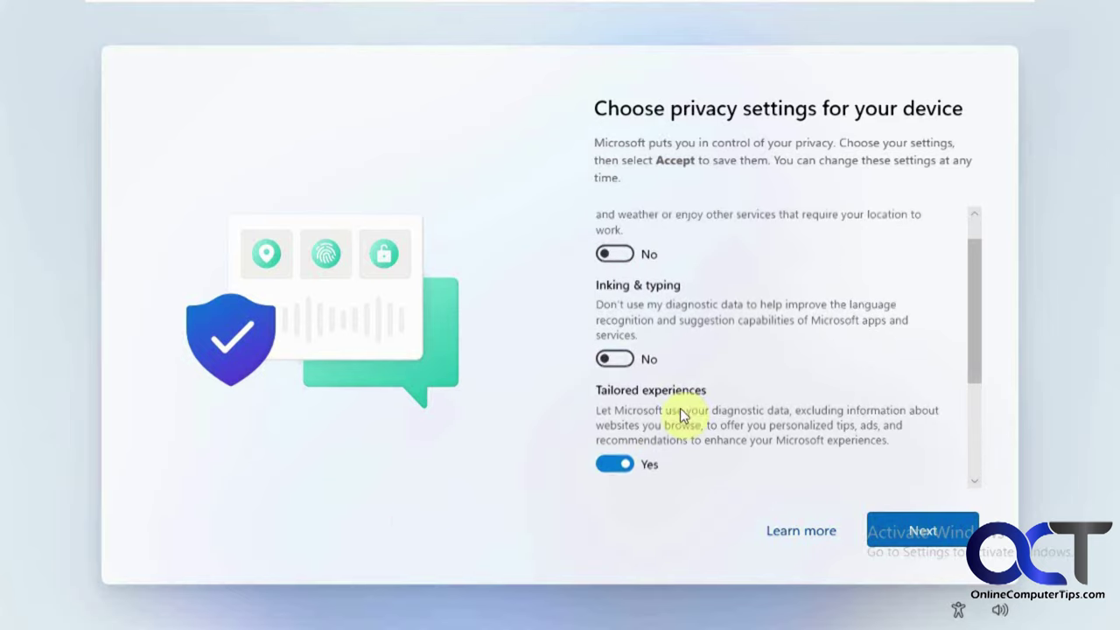
{"action": "left_click", "coordinate": [614, 463]}
{"action": "scroll", "coordinate": [617, 462], "scroll_direction": "down", "scroll_amount": 1}
{"action": "scroll", "coordinate": [627, 476], "scroll_direction": "down", "scroll_amount": 1}
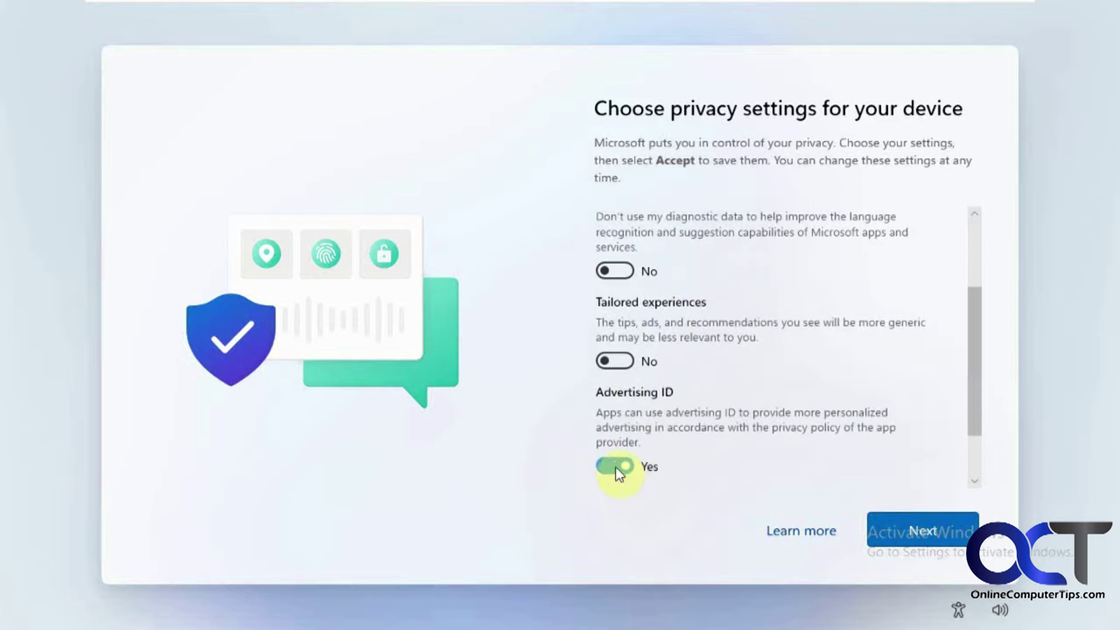
{"action": "left_click", "coordinate": [617, 472]}
{"action": "left_click", "coordinate": [926, 531]}
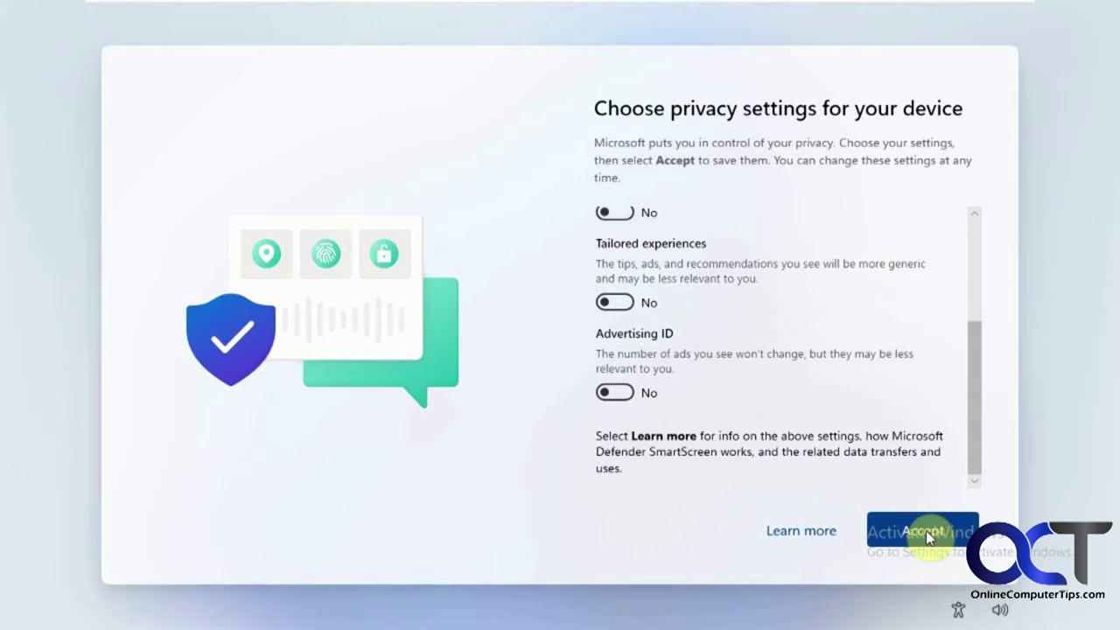
{"action": "left_click", "coordinate": [925, 531]}
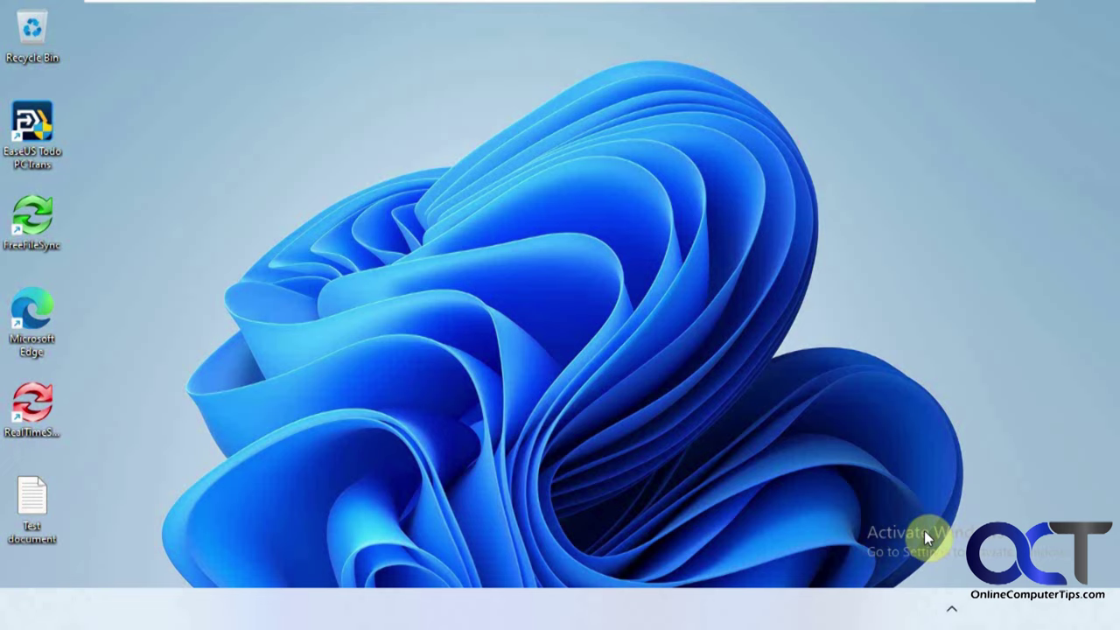
{"action": "key", "text": "super"}
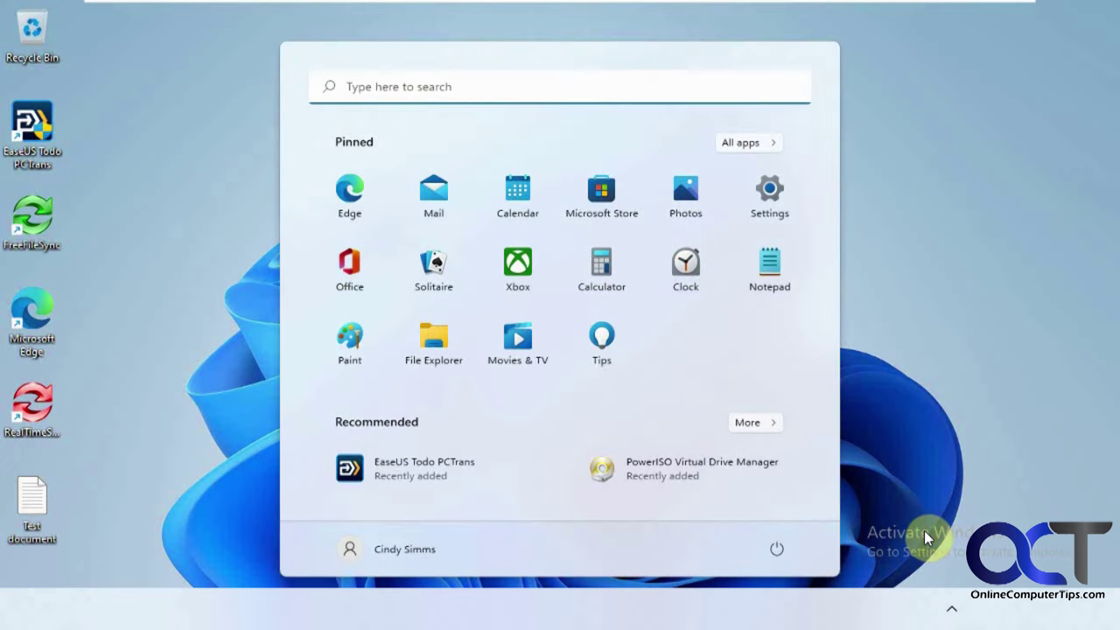
Open the new account's Documents folder in File Explorer and select the transferred Test document
{"action": "left_click", "coordinate": [1004, 407]}
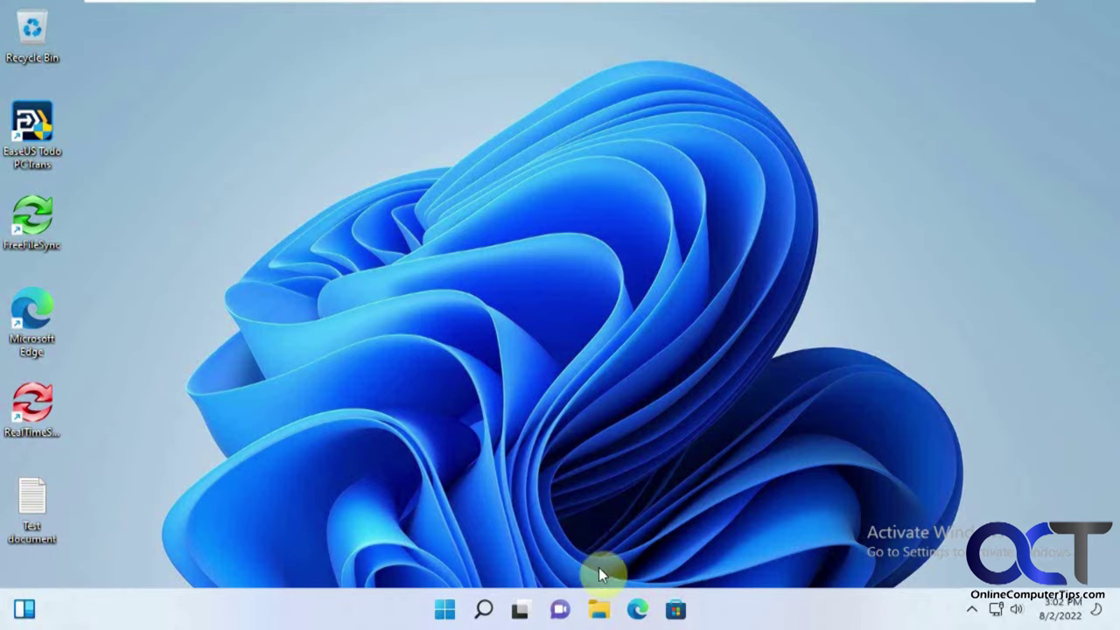
{"action": "left_click", "coordinate": [601, 615]}
{"action": "left_click", "coordinate": [321, 276]}
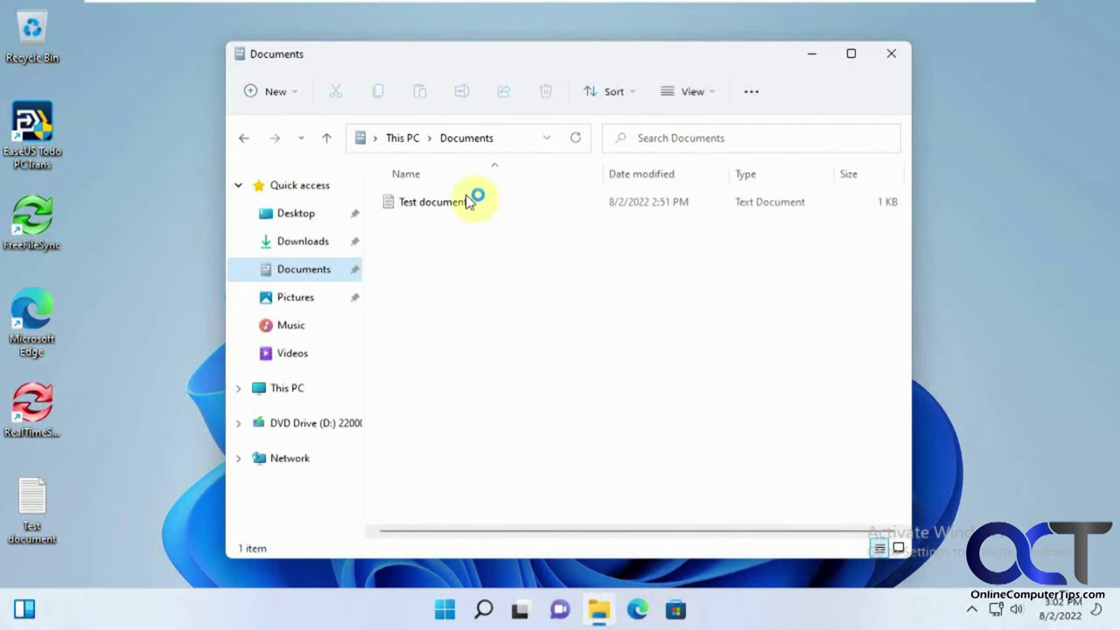
{"action": "left_click", "coordinate": [469, 201]}
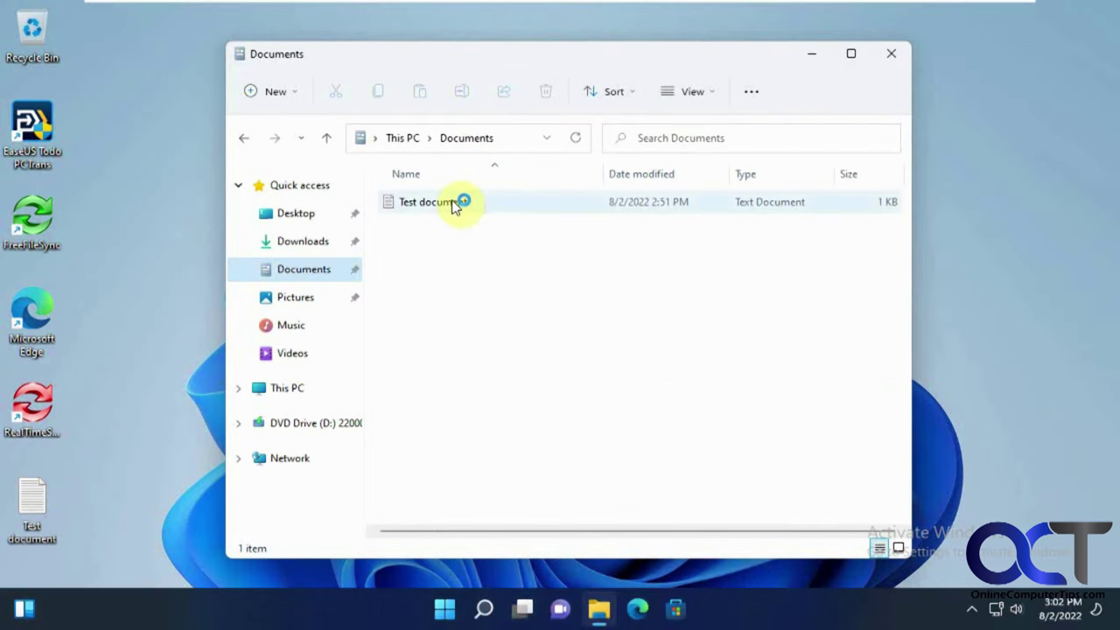
Return to the Windows 11 Pro VM and show the Backup & Restore page in PCTrans
{"action": "mouse_move", "coordinate": [747, 9]}
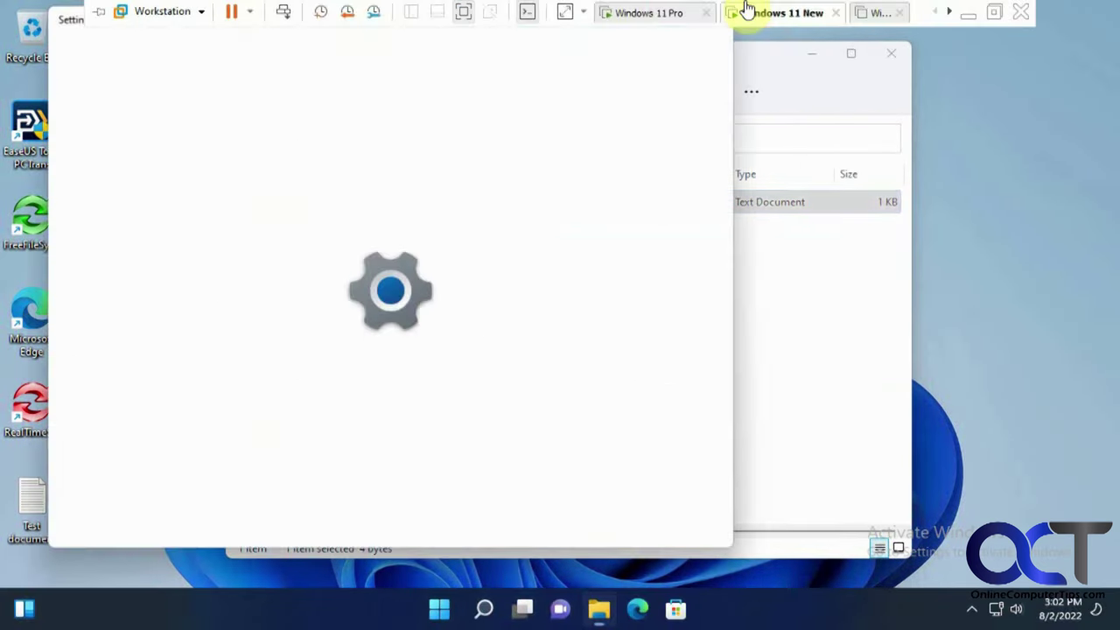
{"action": "left_click", "coordinate": [663, 14]}
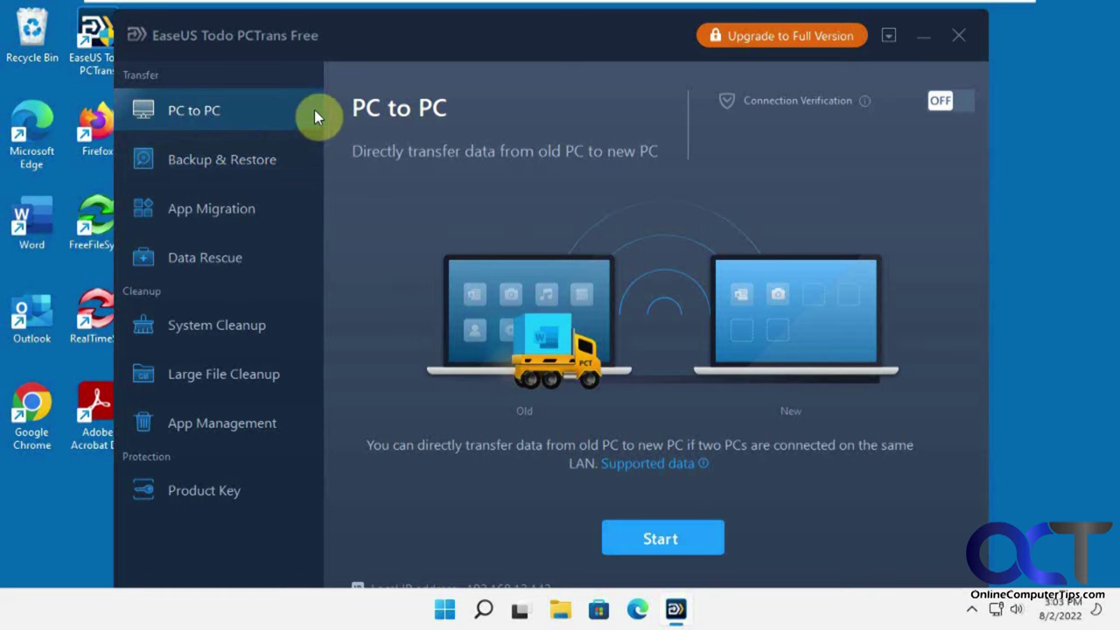
{"action": "left_click", "coordinate": [235, 164]}
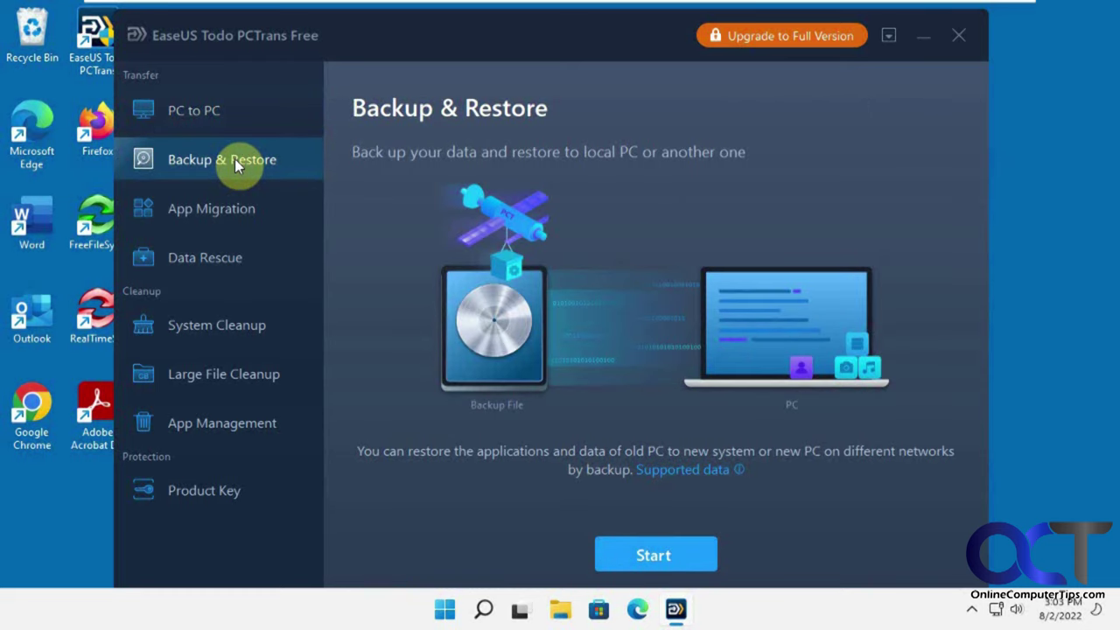